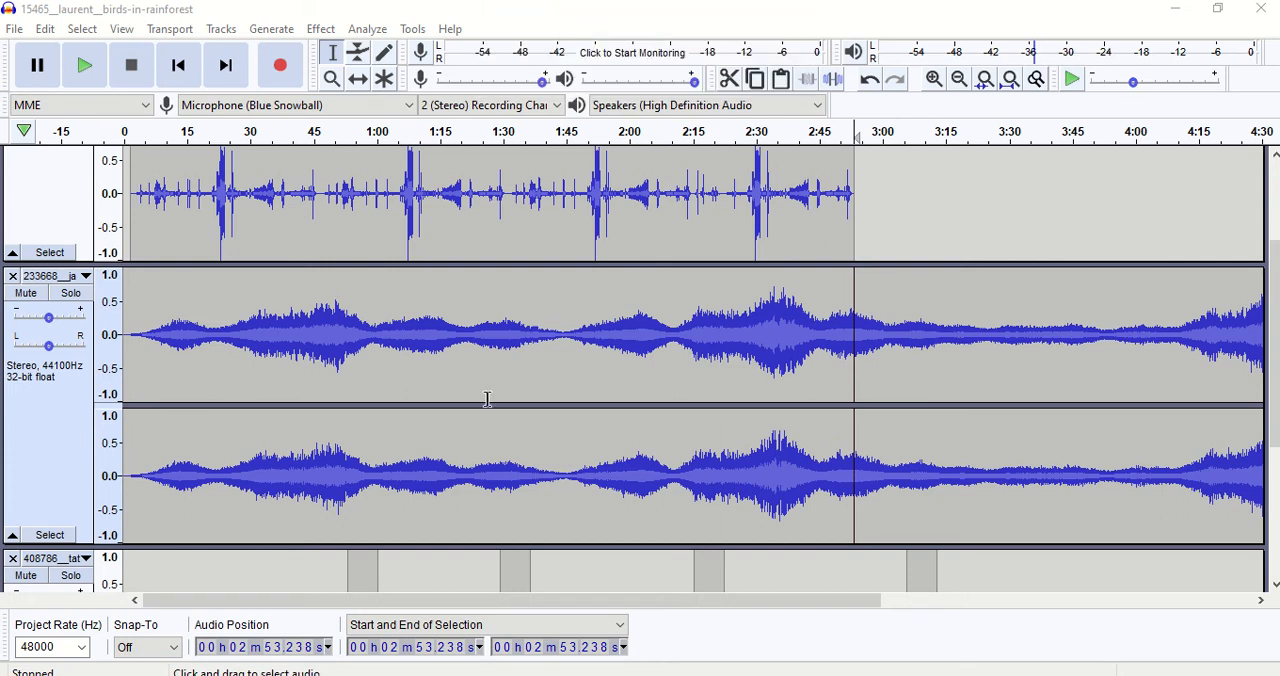
Split the stereo 233668__ja track at about 3:02.
double_click(462, 353)
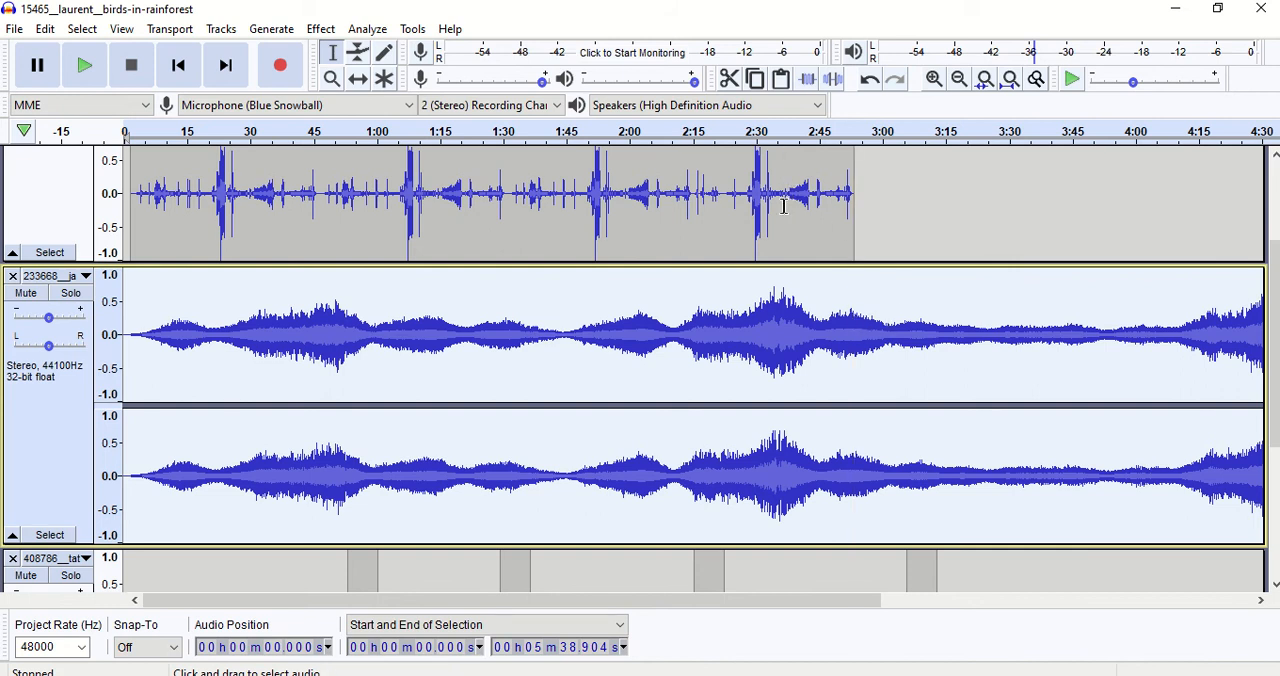
left_click(886, 337)
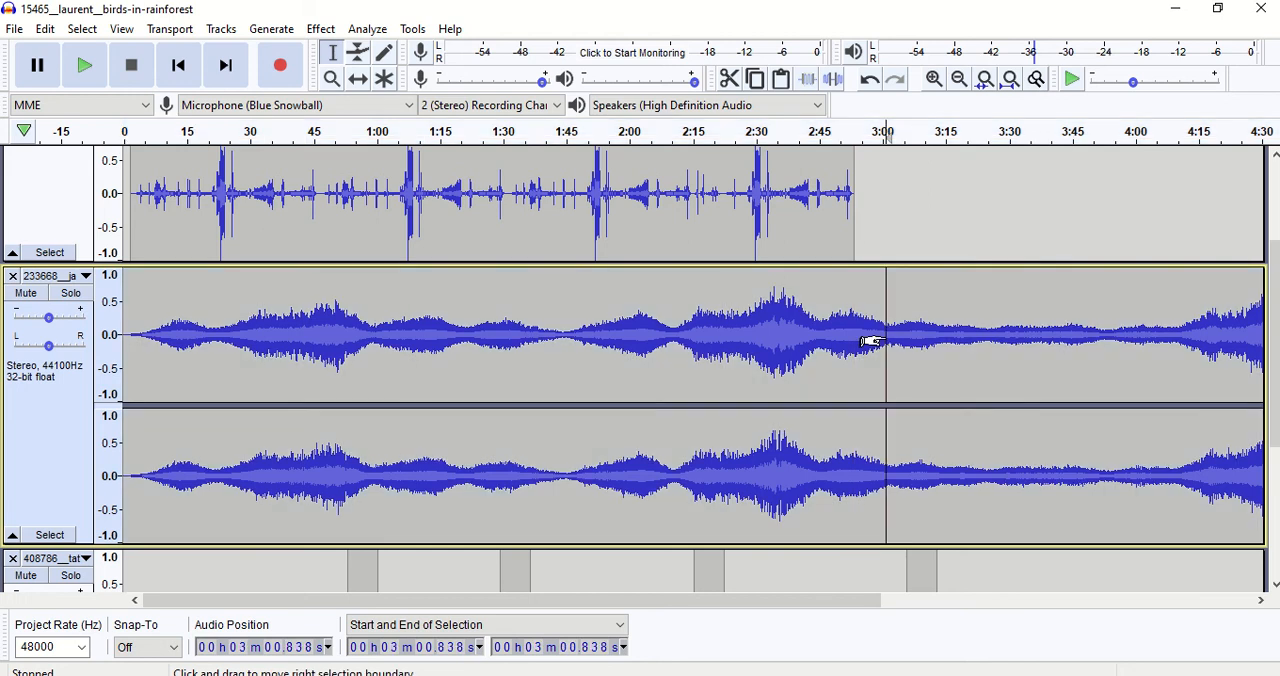
left_click_drag(892, 340, 324, 358)
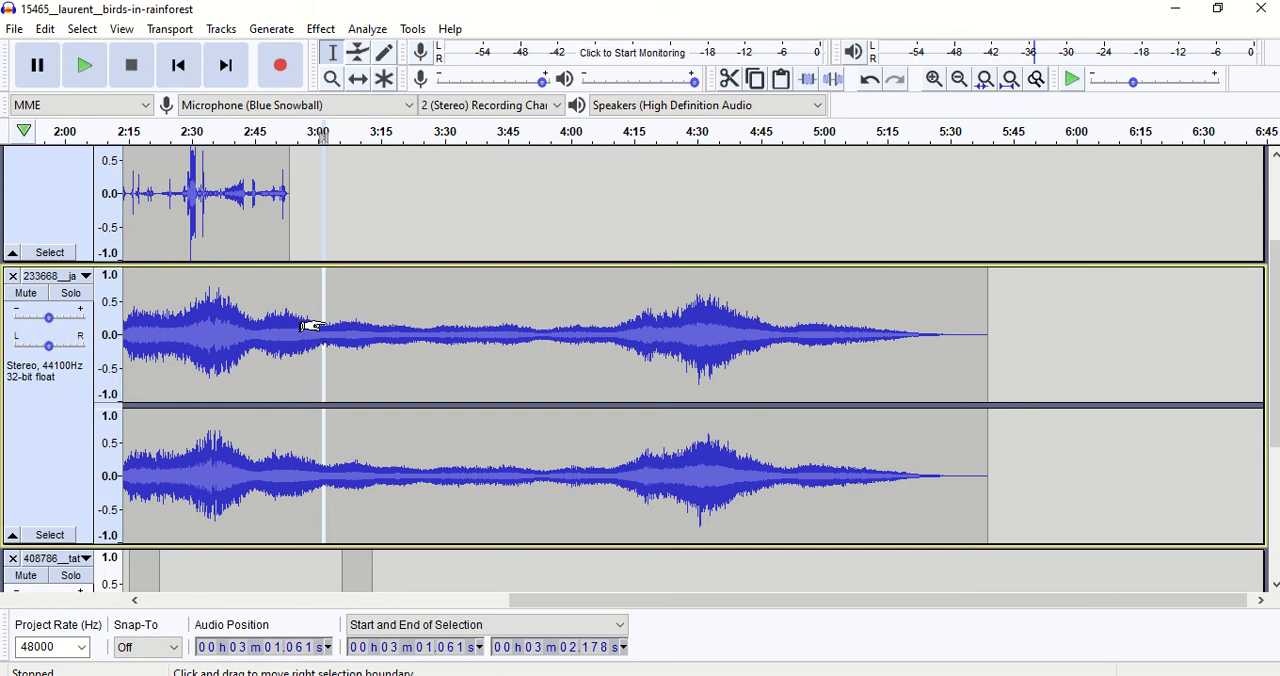
left_click(341, 348)
left_click(327, 346)
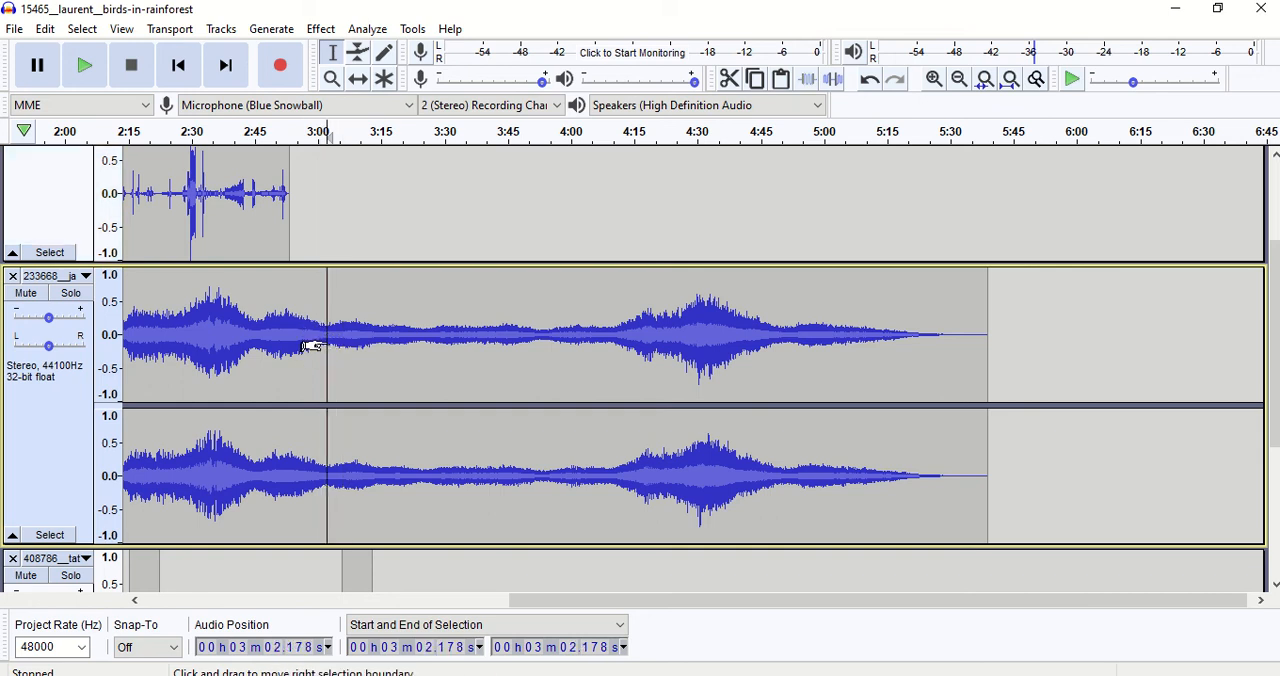
left_click(50, 31)
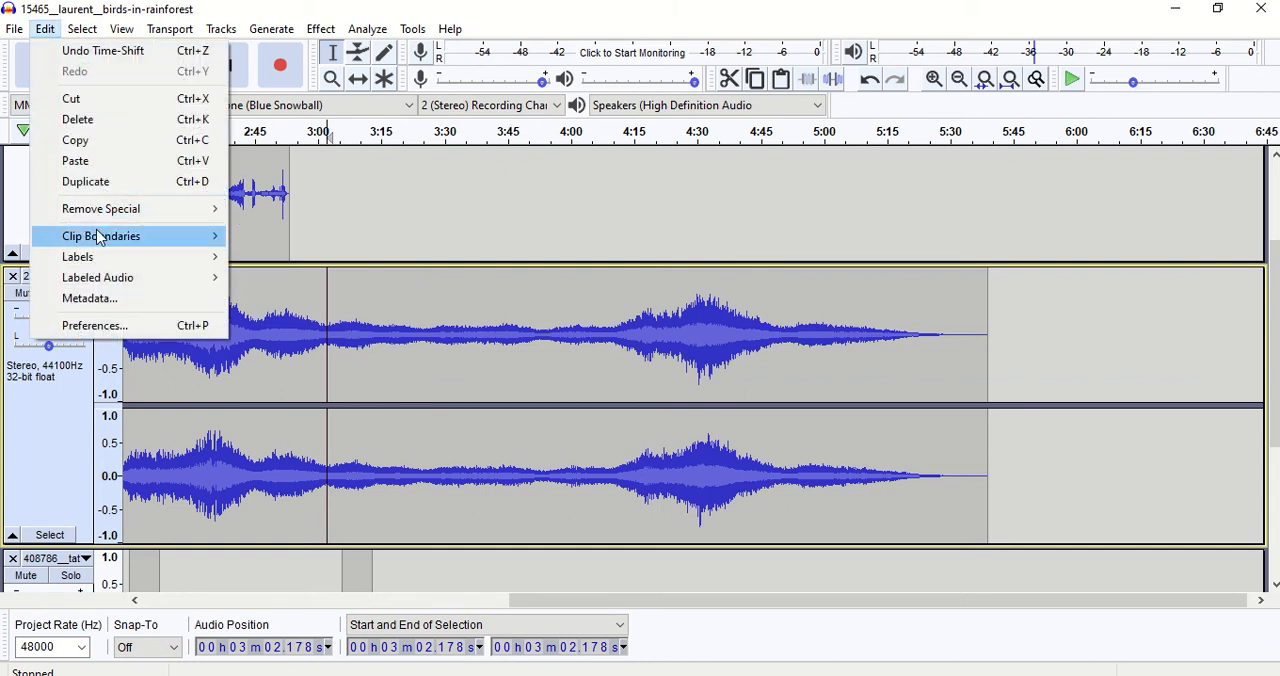
mouse_move(100, 238)
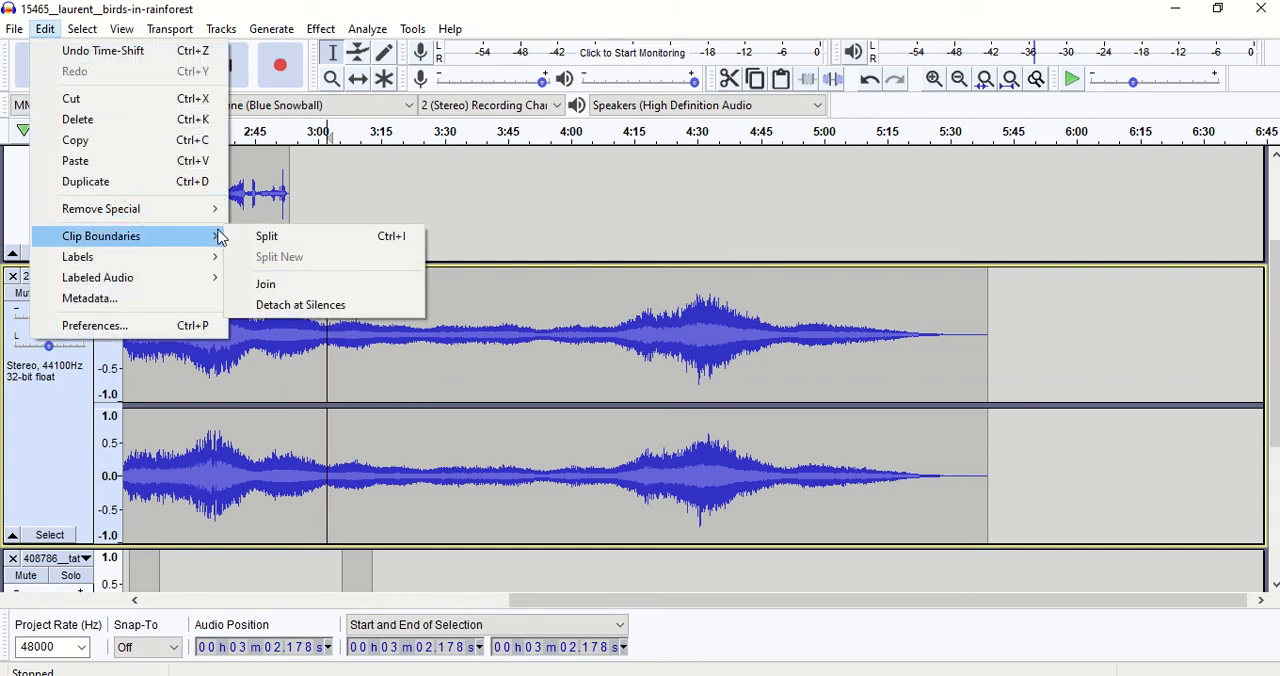
left_click(264, 235)
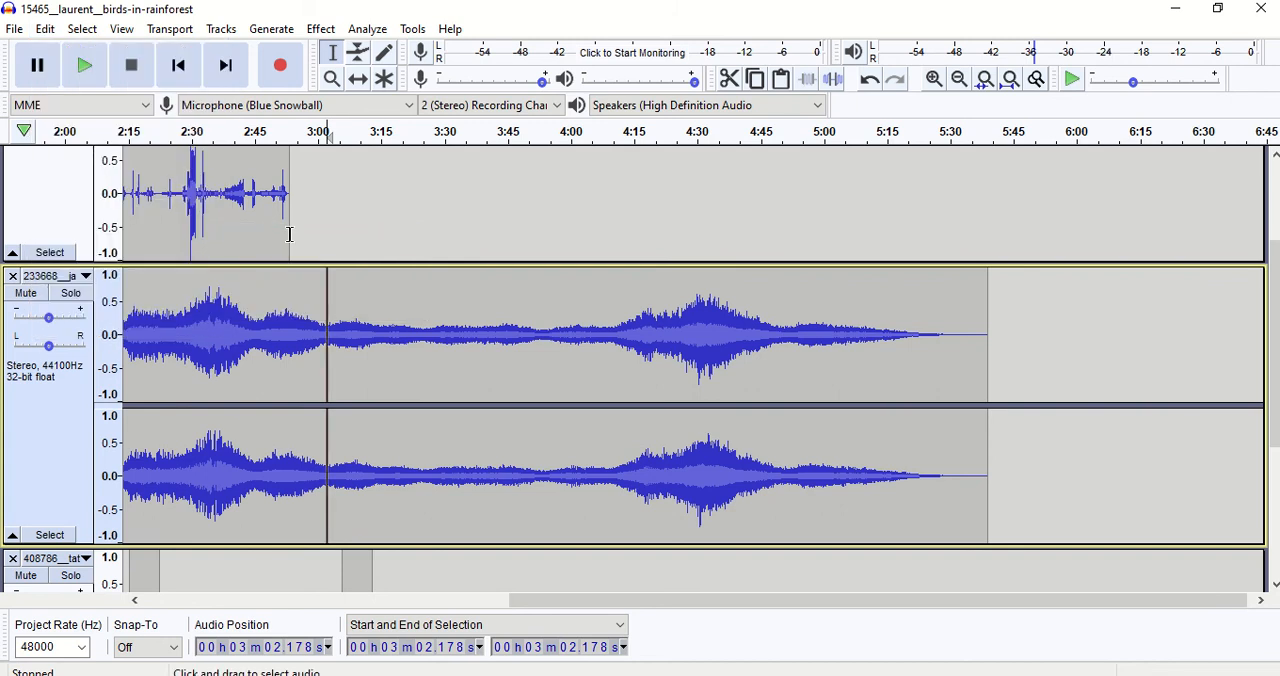
Time-shift the clip after the split slightly later so that it starts at about 3:03.5.
left_click(343, 296)
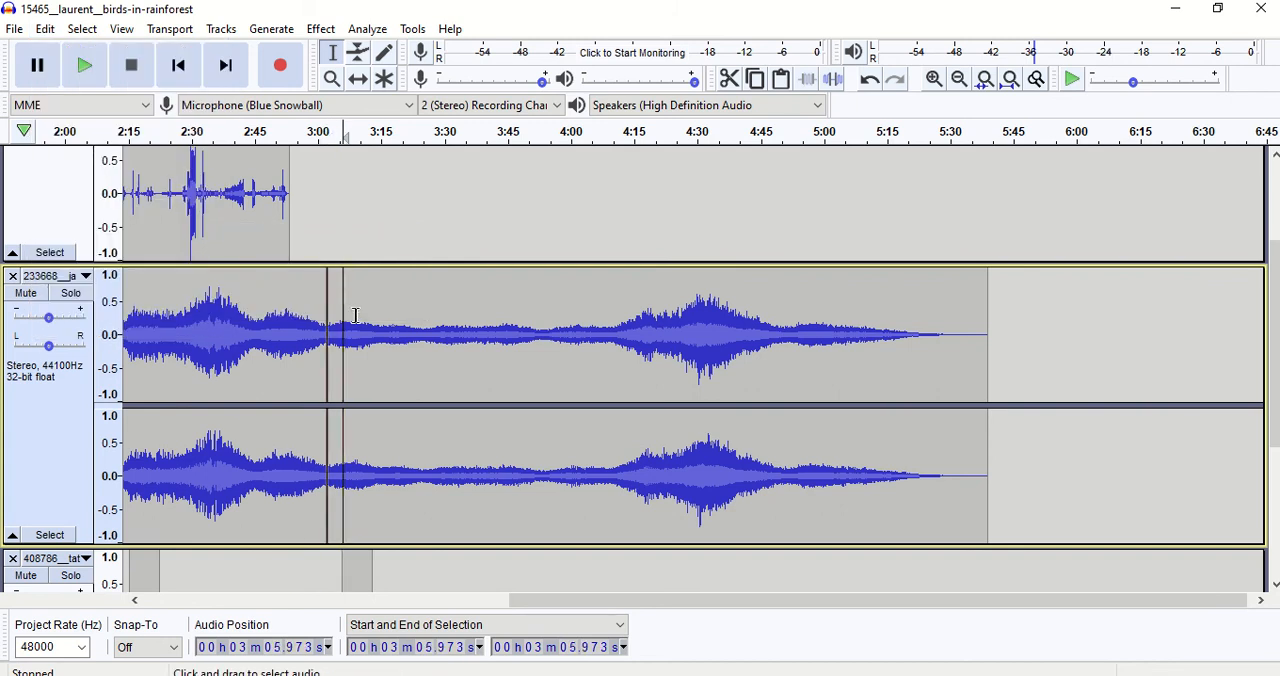
left_click(358, 83)
mouse_move(442, 329)
left_mouse_down()
mouse_move(464, 328)
mouse_move(432, 327)
left_mouse_up()
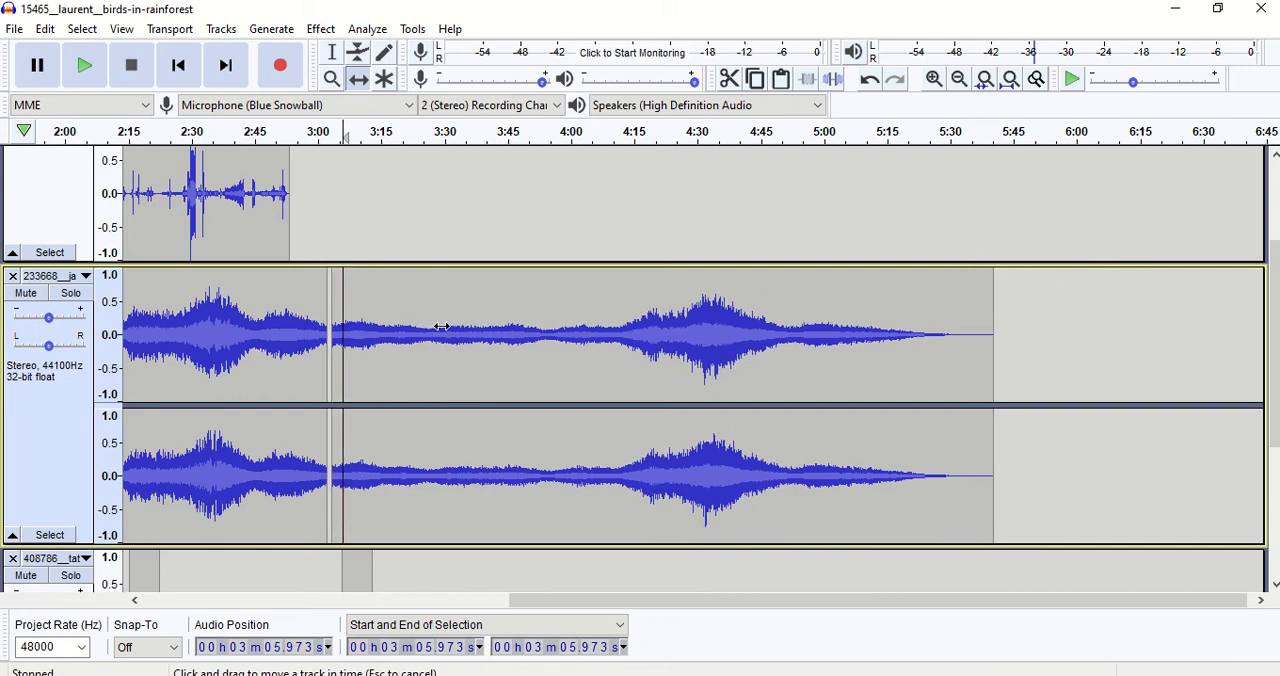
Delete the separated end clip of the 233668__ja track.
left_click(335, 60)
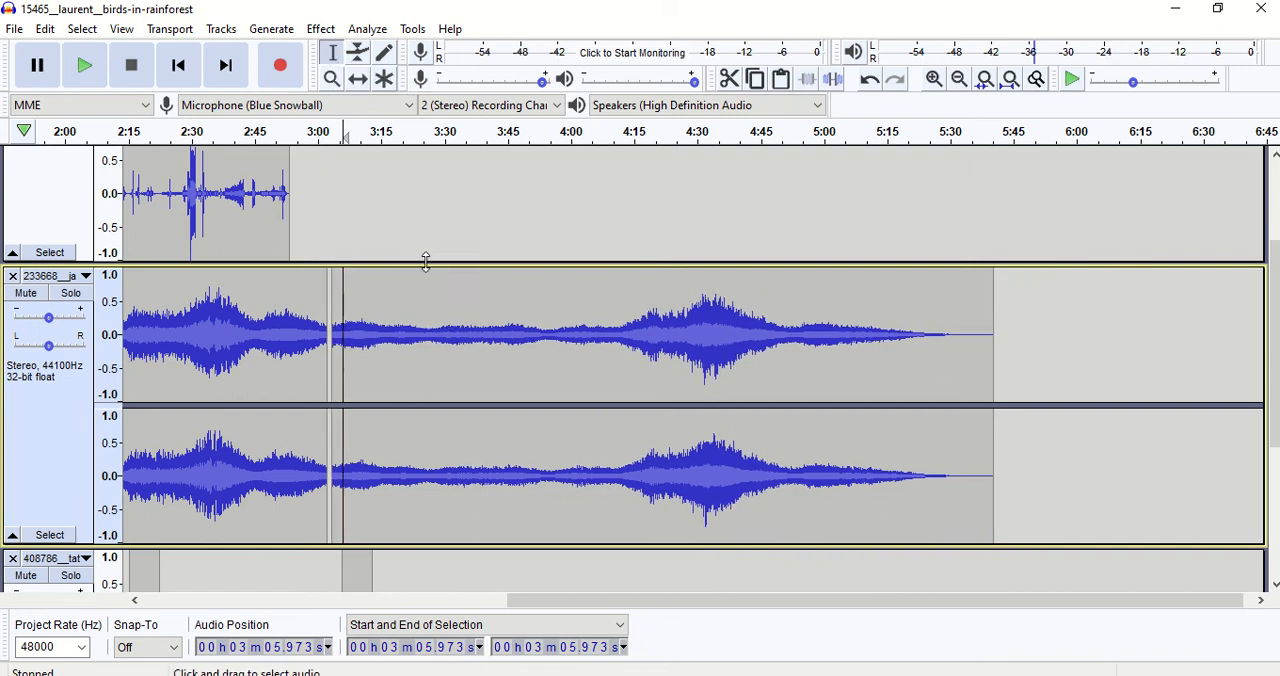
double_click(460, 303)
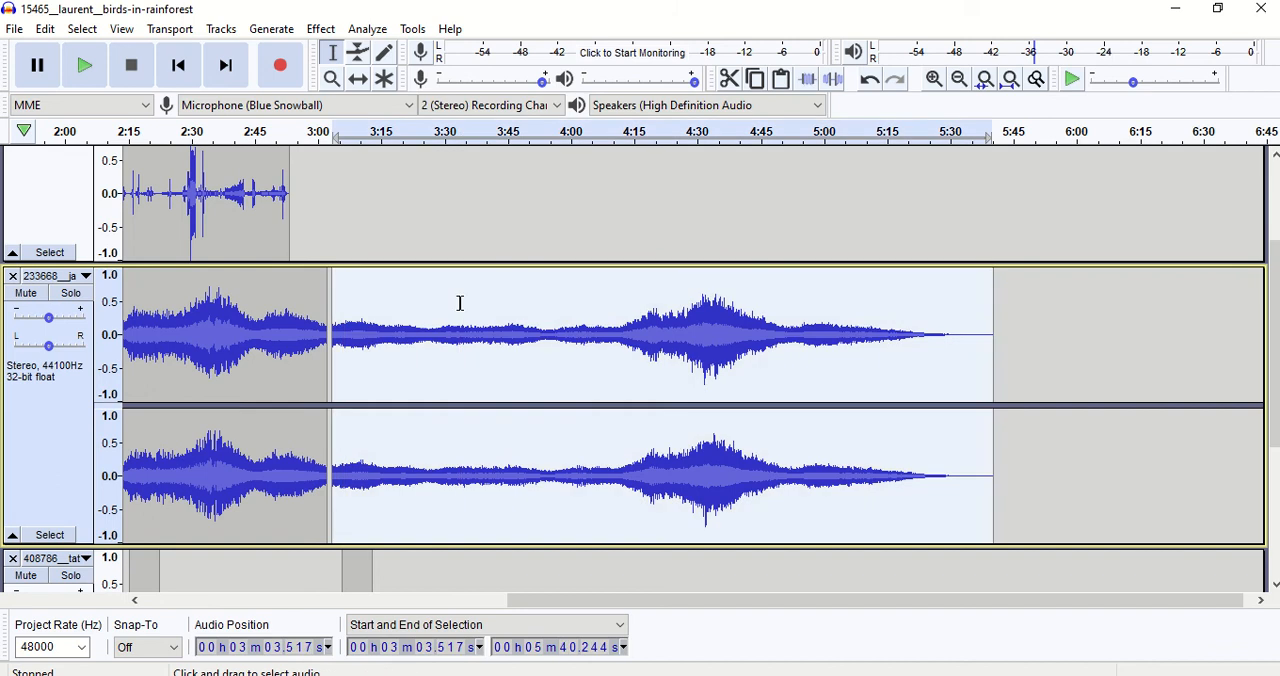
key("Delete")
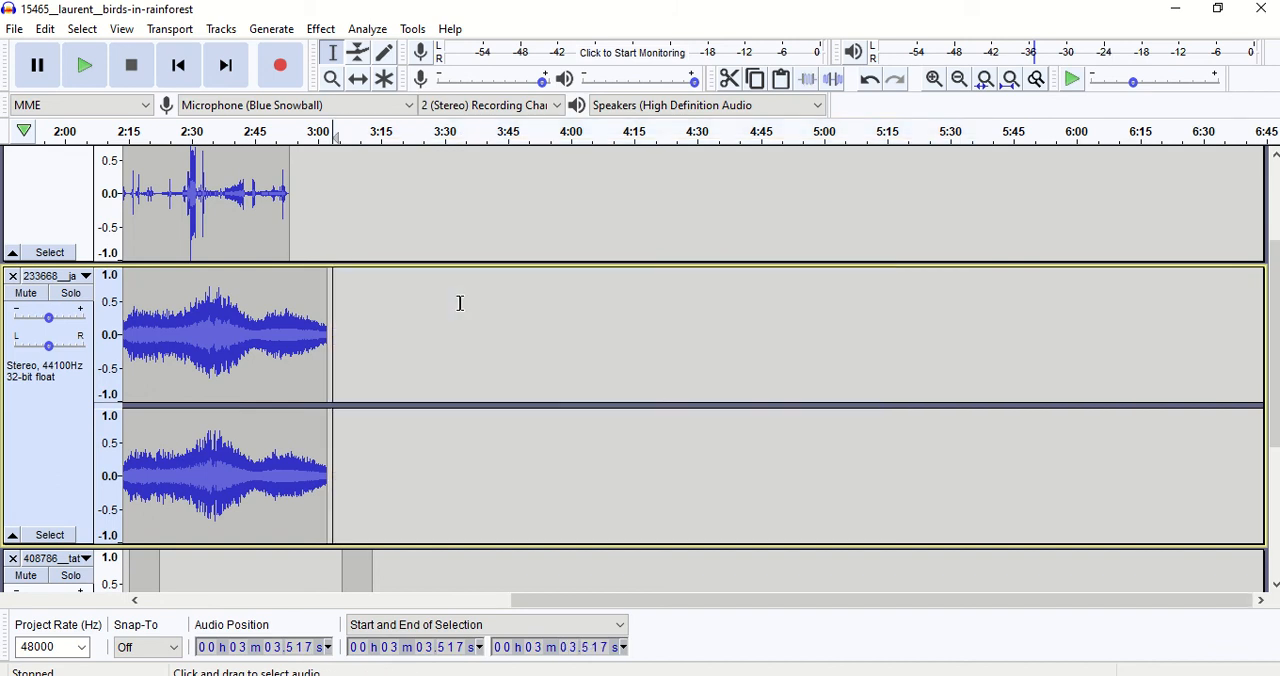
Split the remaining 233668__ja clip near its beginning, at about 0:23.9.
mouse_move(552, 604)
left_mouse_down()
mouse_move(343, 622)
mouse_move(164, 620)
mouse_move(171, 604)
left_mouse_up()
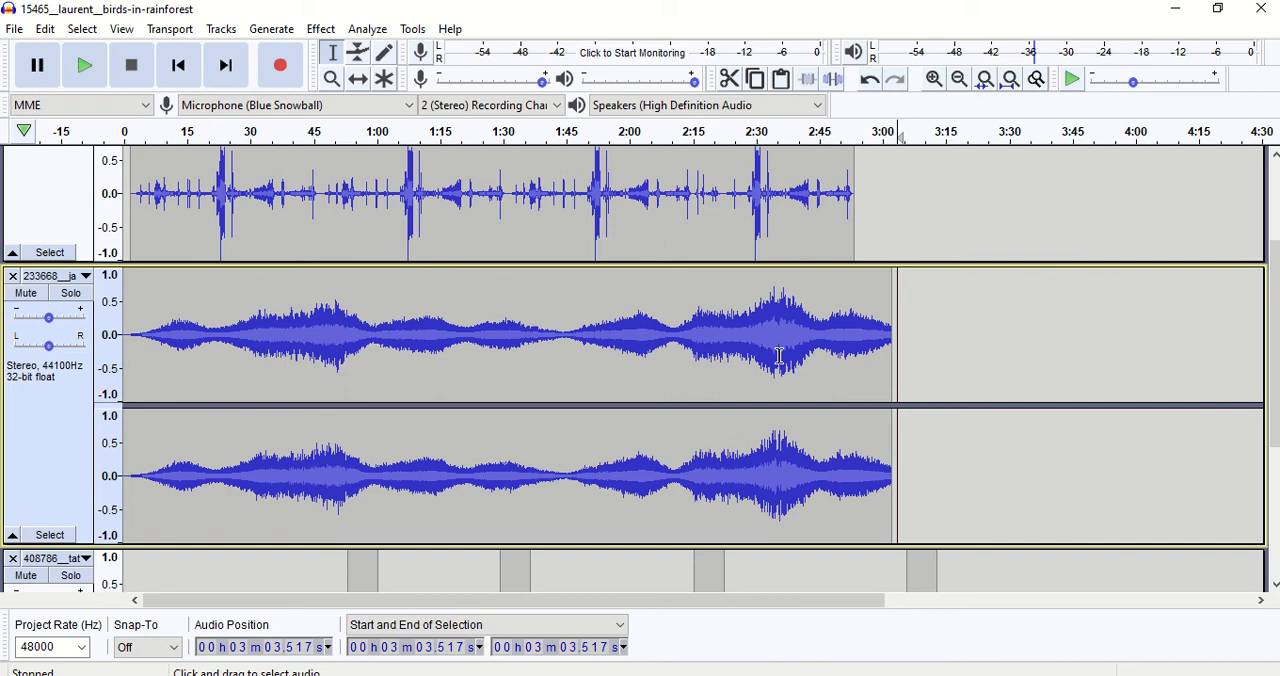
left_click(822, 327)
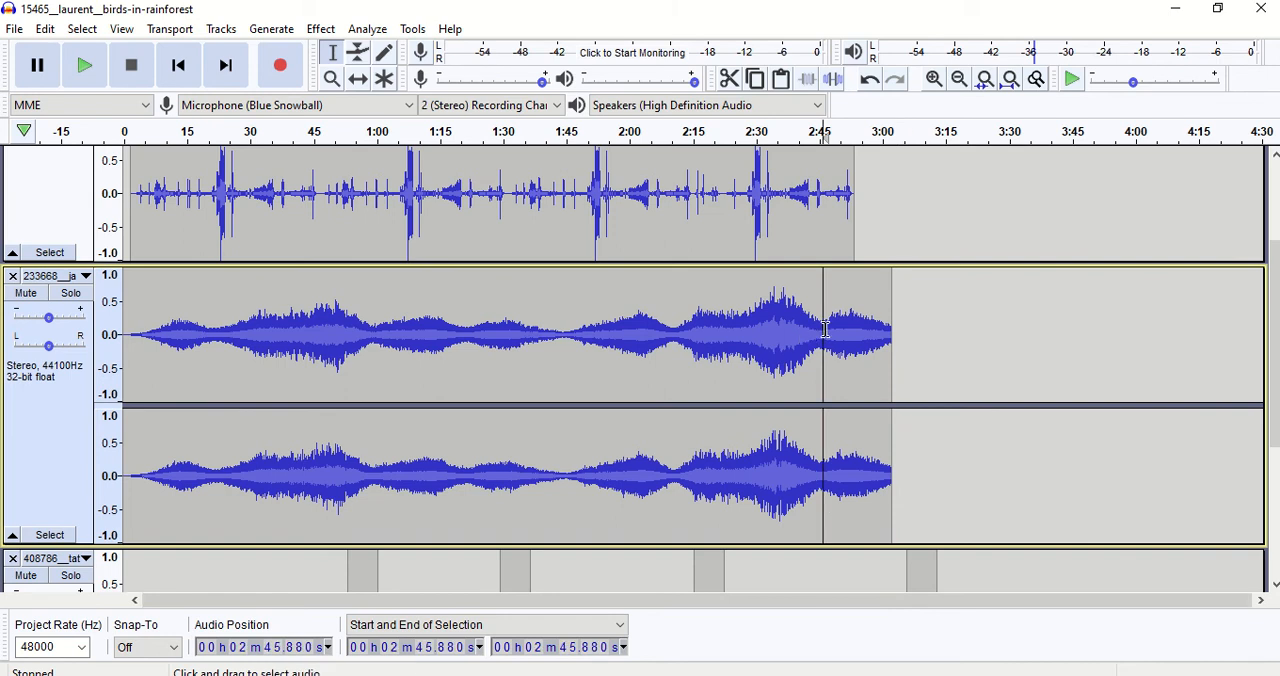
left_click(240, 336)
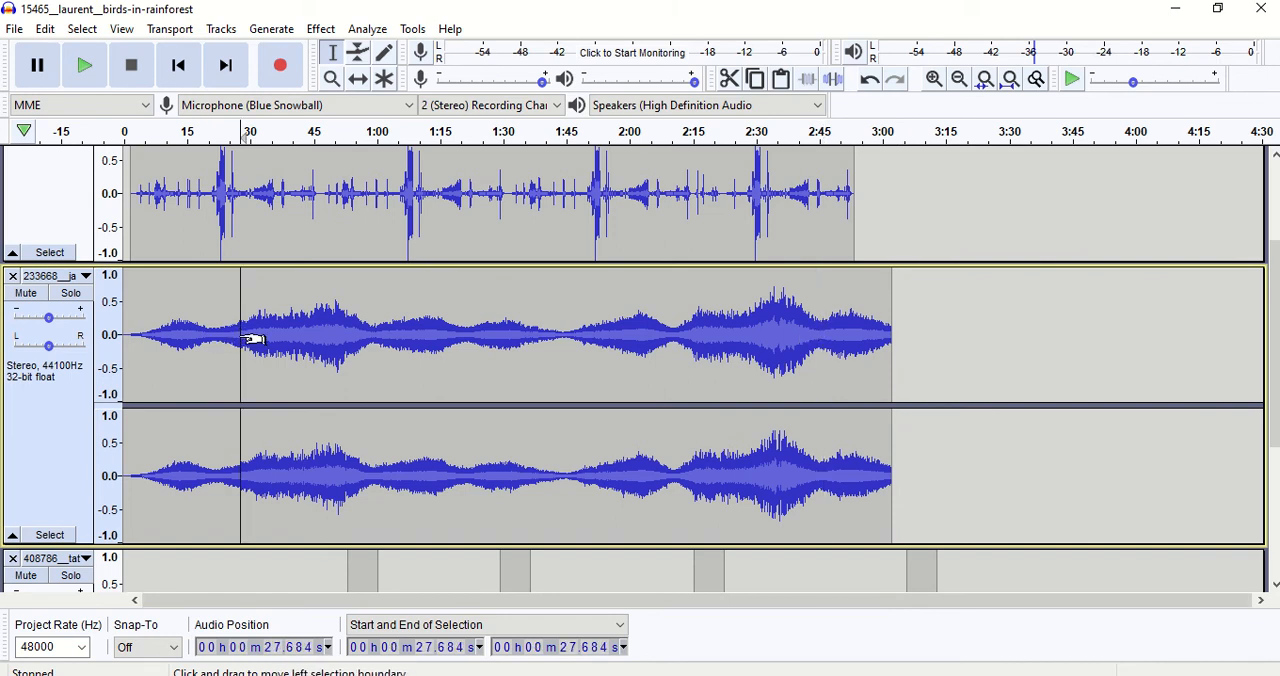
left_click(224, 338)
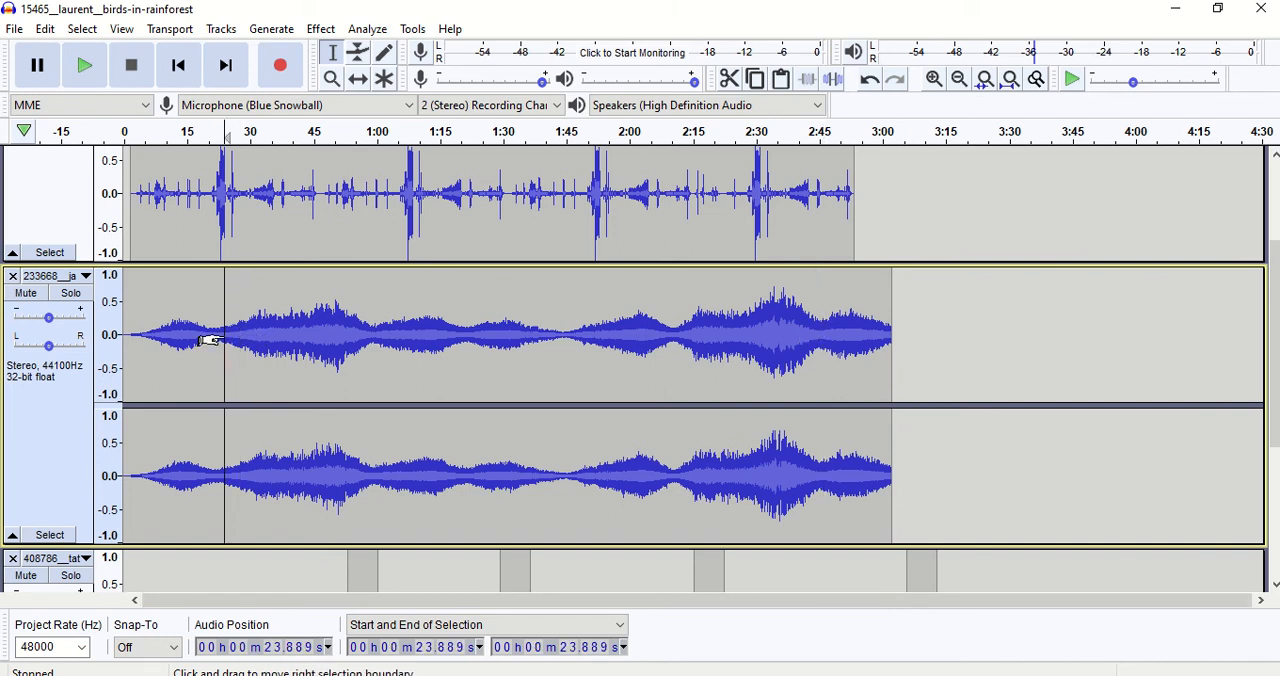
left_click(45, 29)
mouse_move(86, 244)
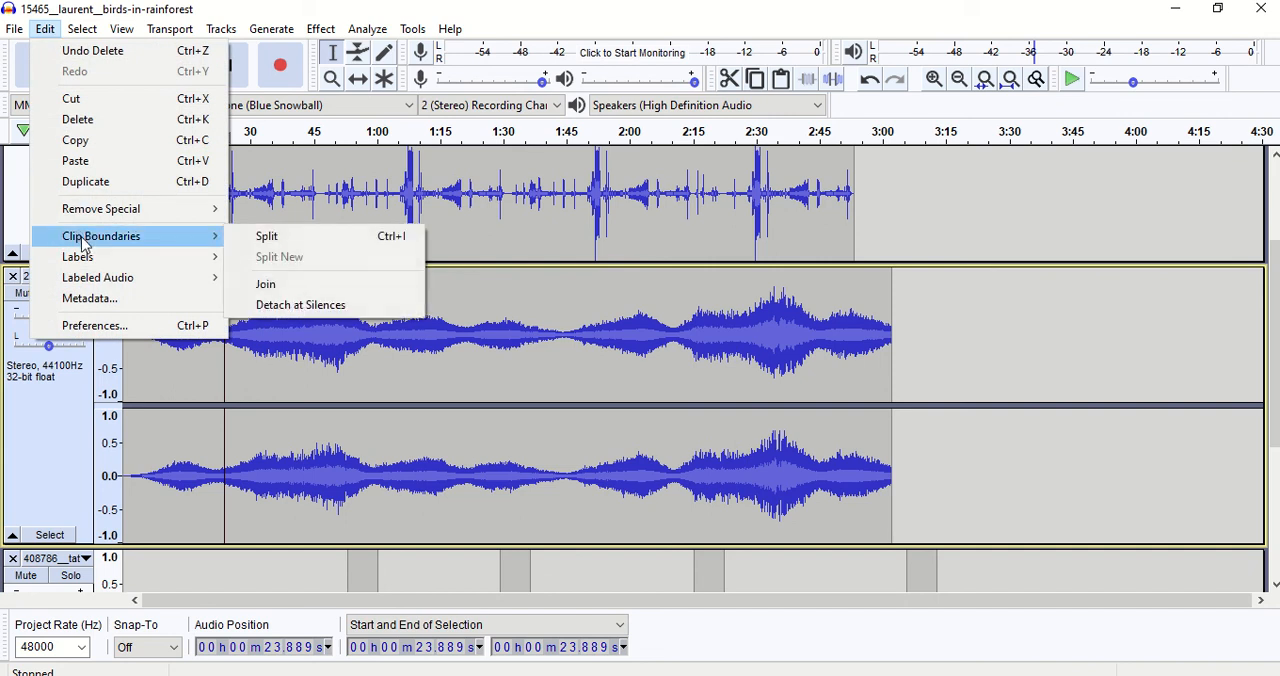
left_click(271, 240)
Split the 233668__ja track again near its end, at about 2:45.7.
left_click(822, 332)
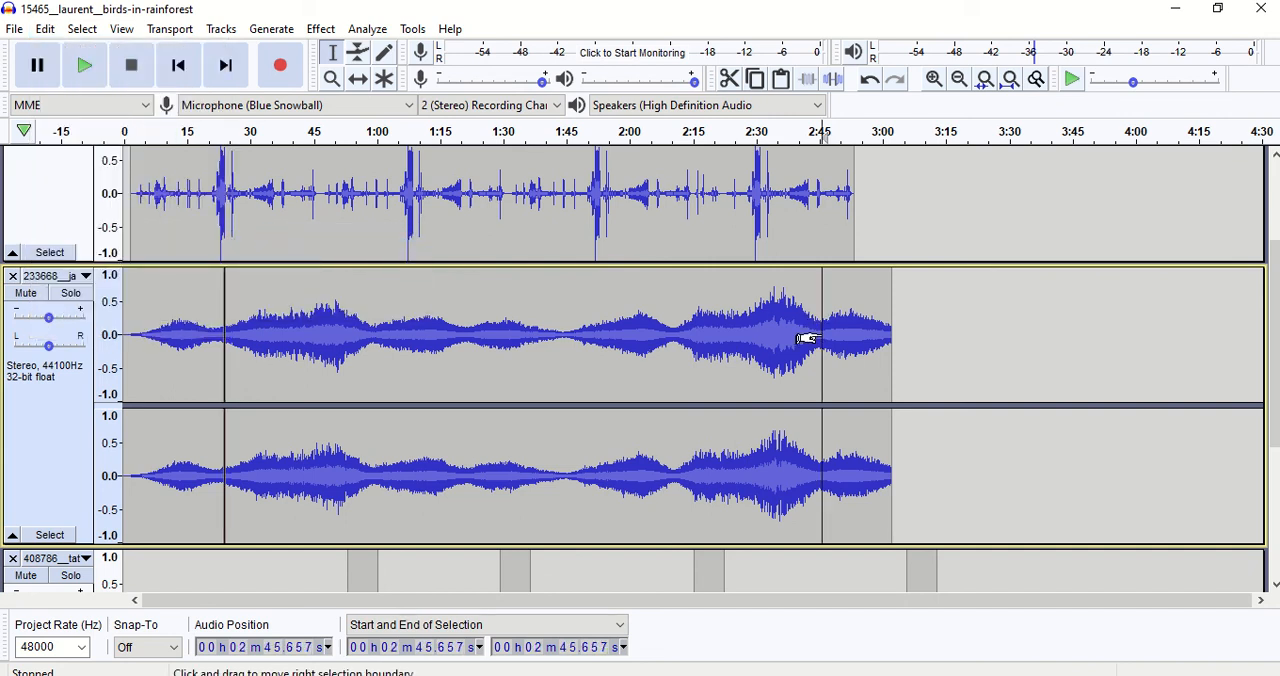
left_click(52, 34)
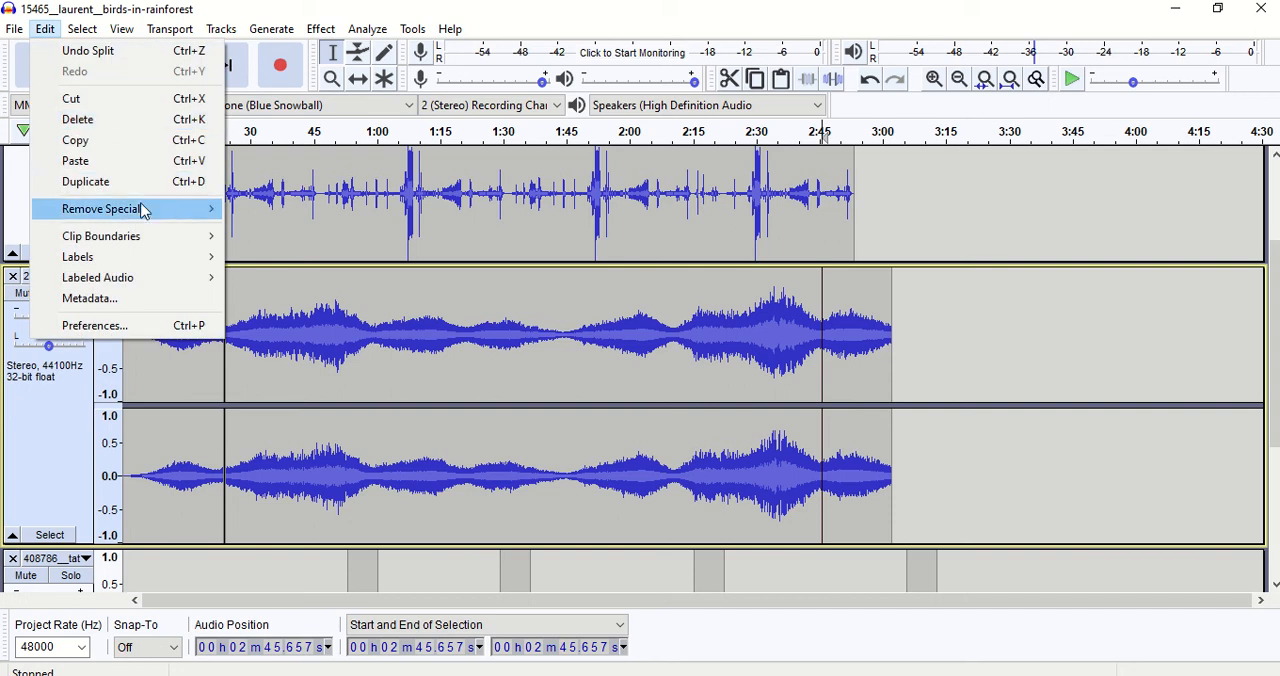
mouse_move(150, 245)
left_click(265, 244)
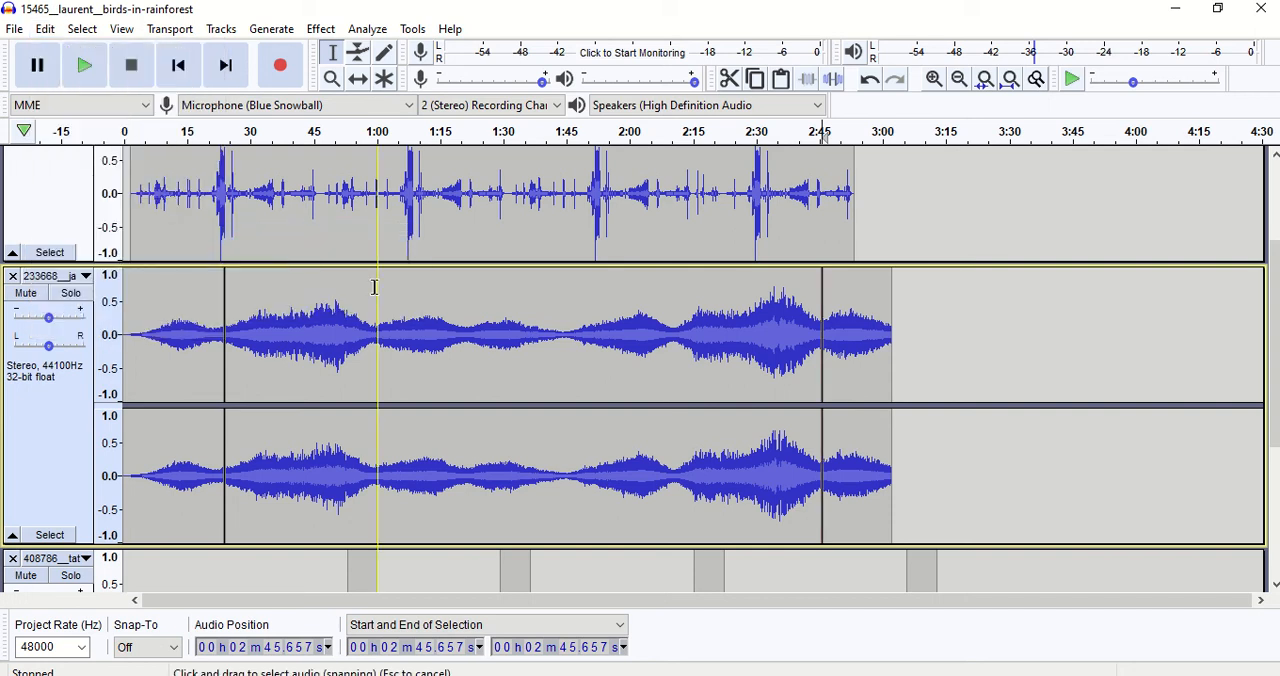
Delete the middle clip between the two splits in the 233668__ja track.
left_click(448, 342)
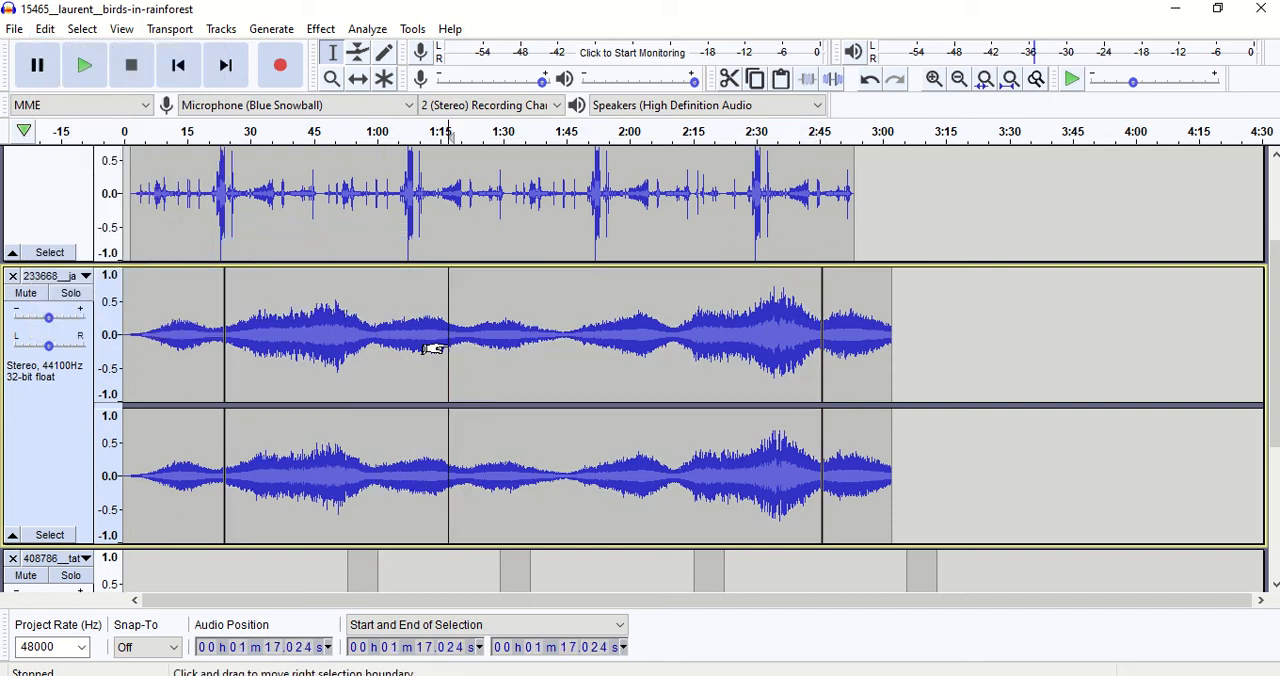
double_click(448, 342)
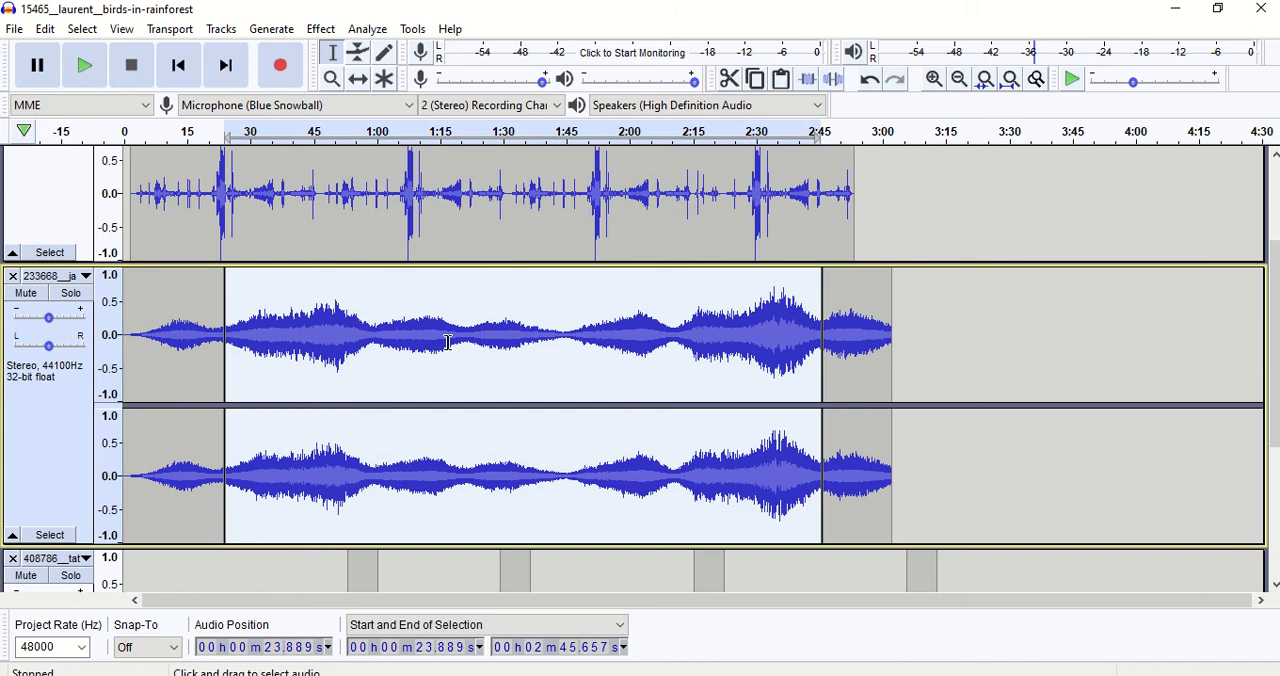
key("Delete")
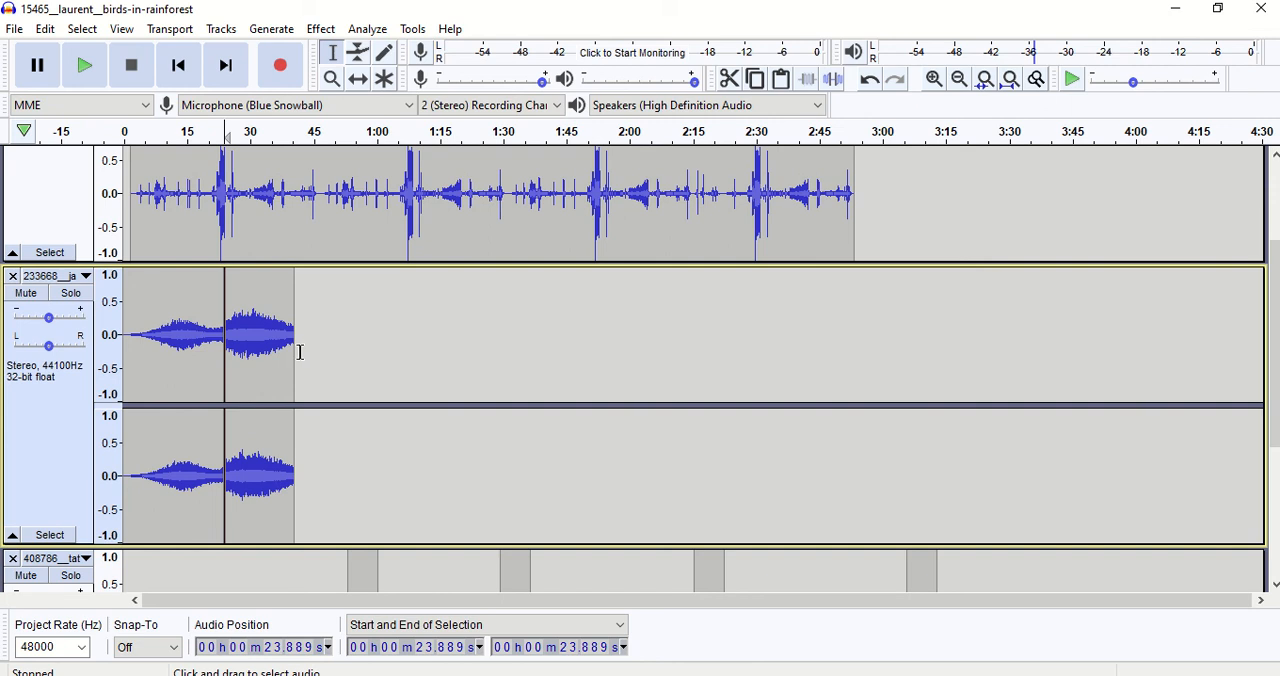
Select the two adjacent 233668__ja clips from 0:00 to about 0:41.7 and join them into one clip.
left_click_drag(298, 354, 120, 378)
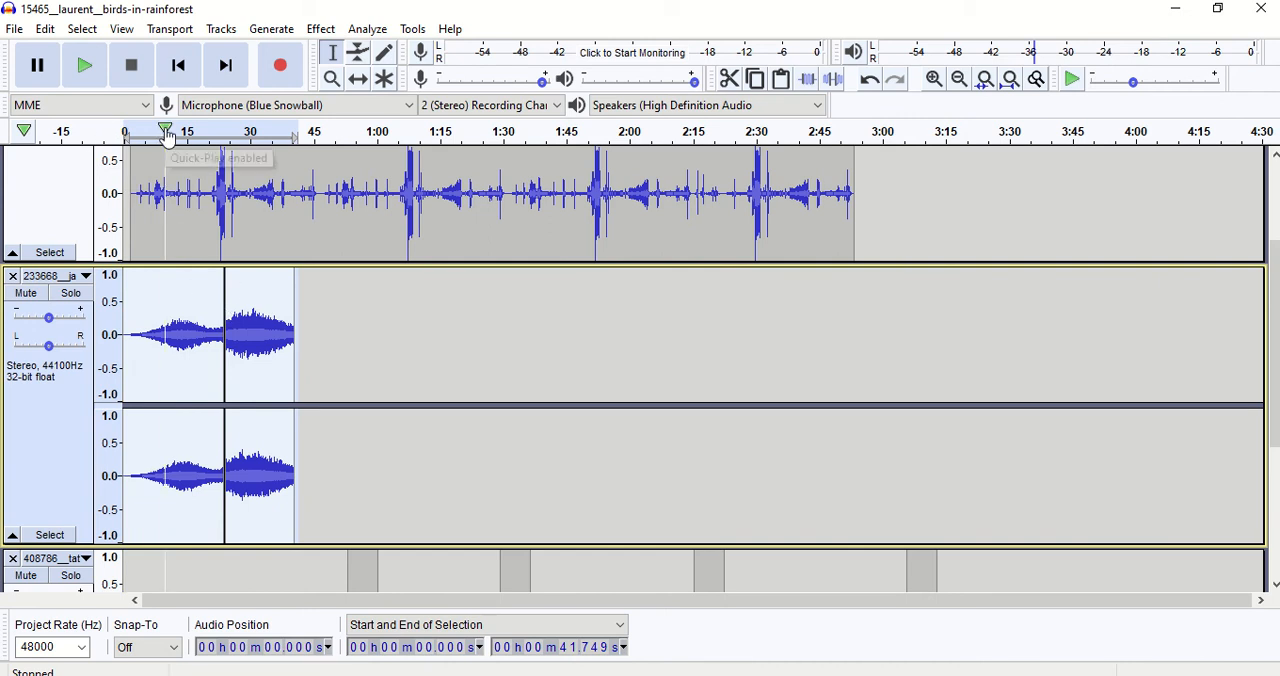
left_click(46, 30)
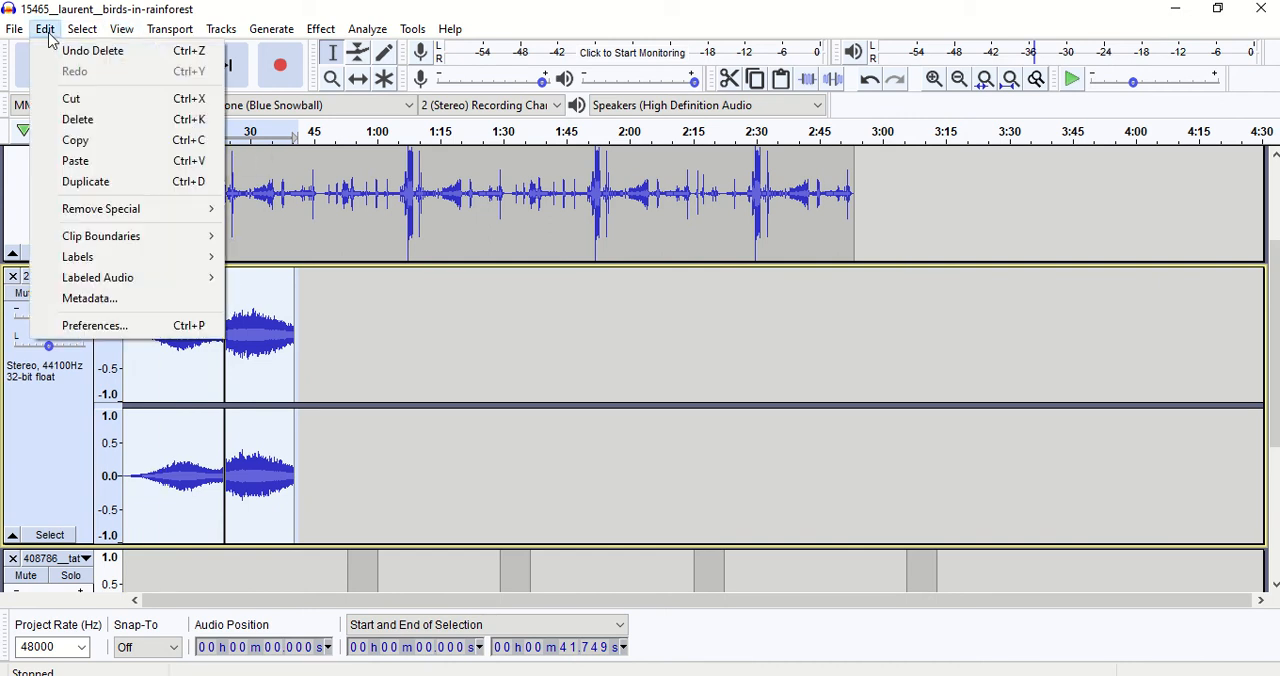
mouse_move(181, 246)
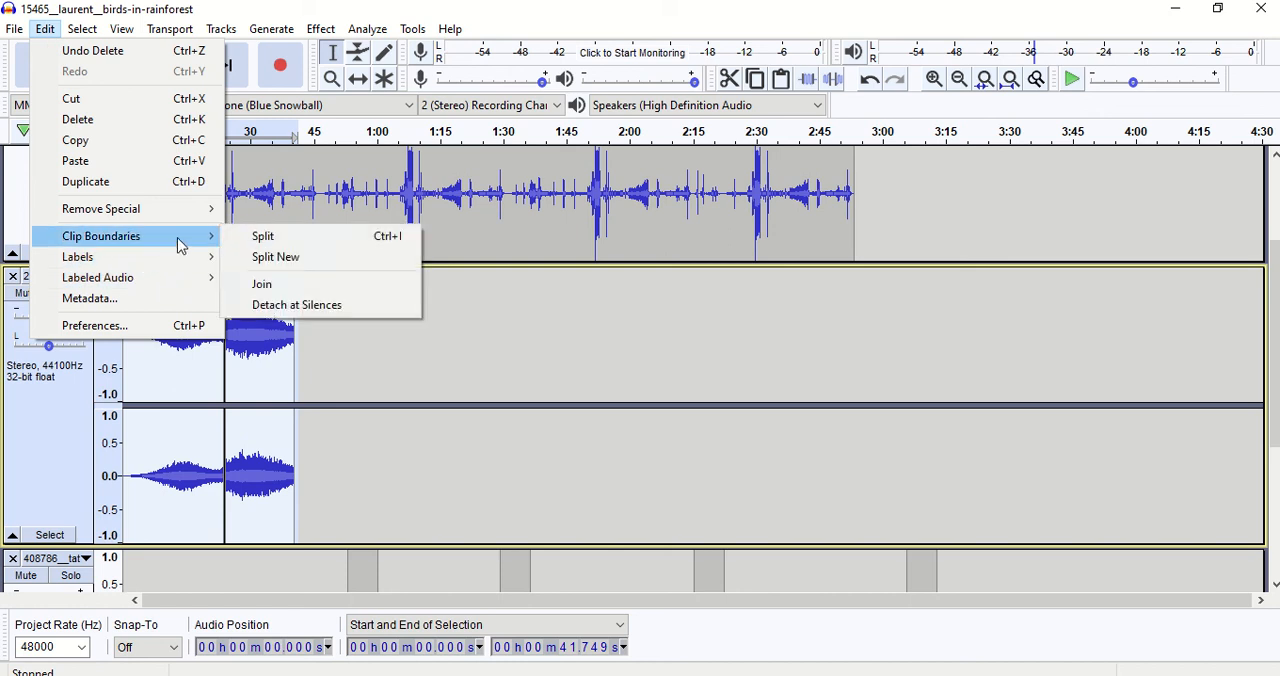
left_click(262, 284)
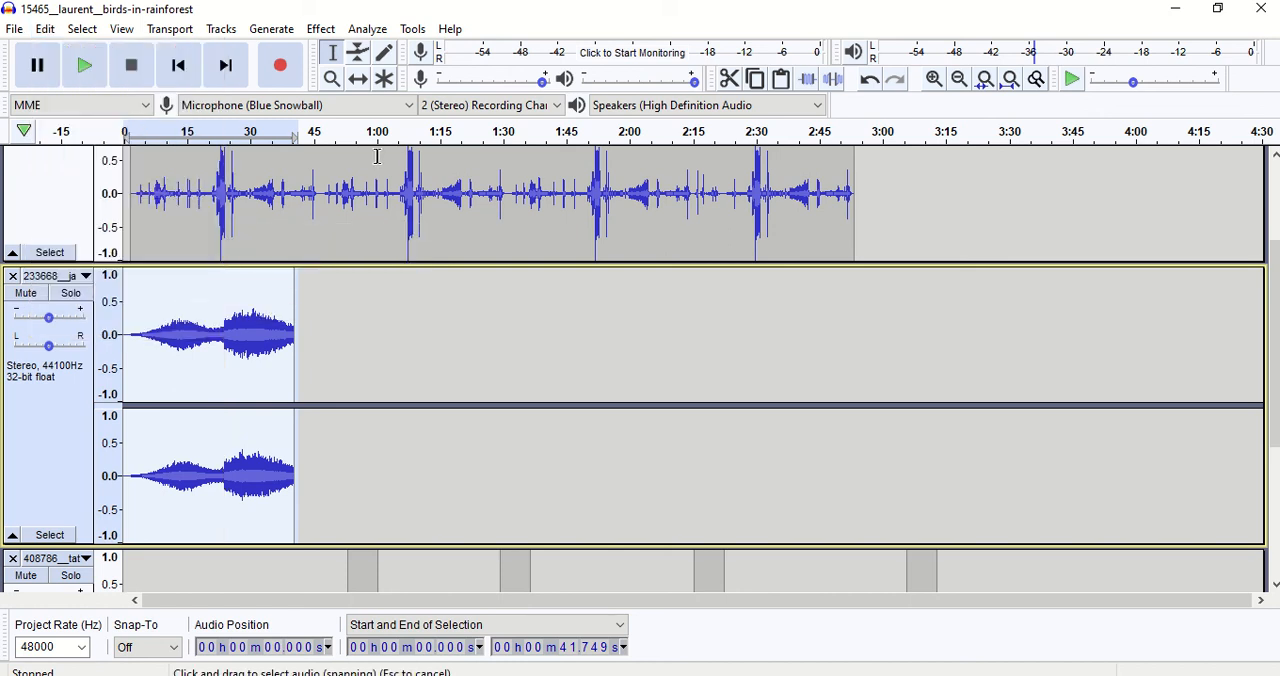
Time-shift the joined 233668__ja clip so that it starts at about 1:06.
left_click(358, 79)
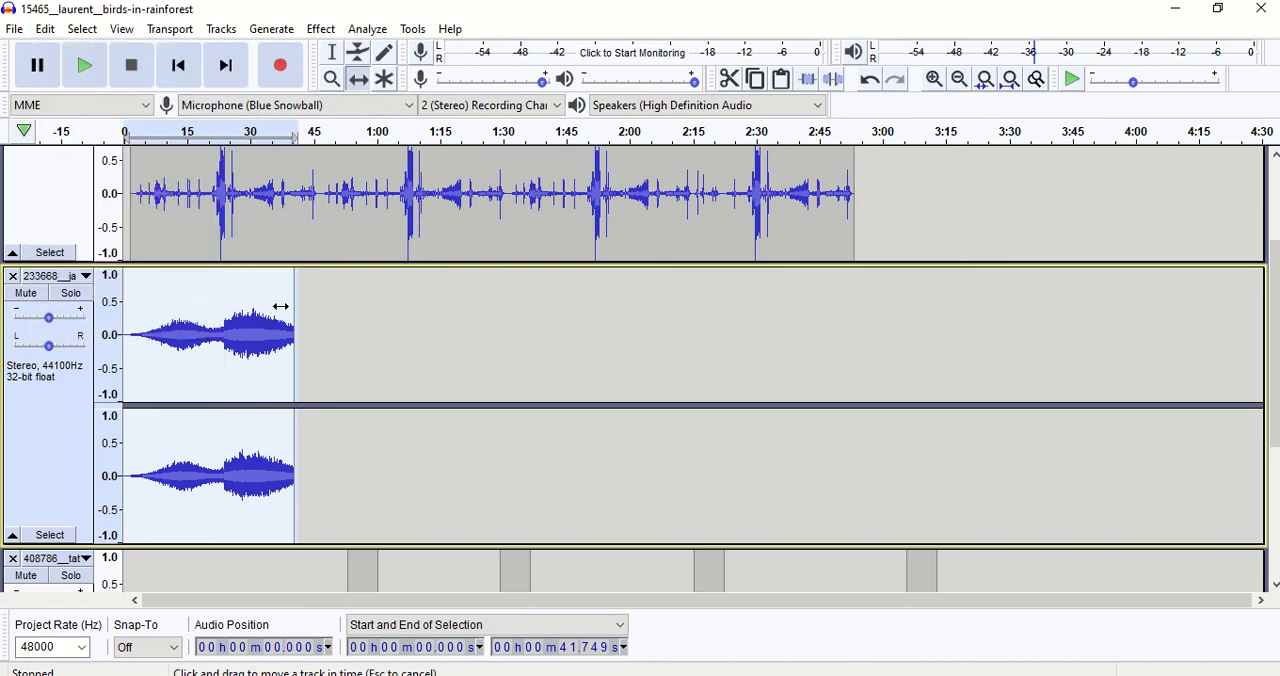
left_click_drag(281, 306, 561, 321)
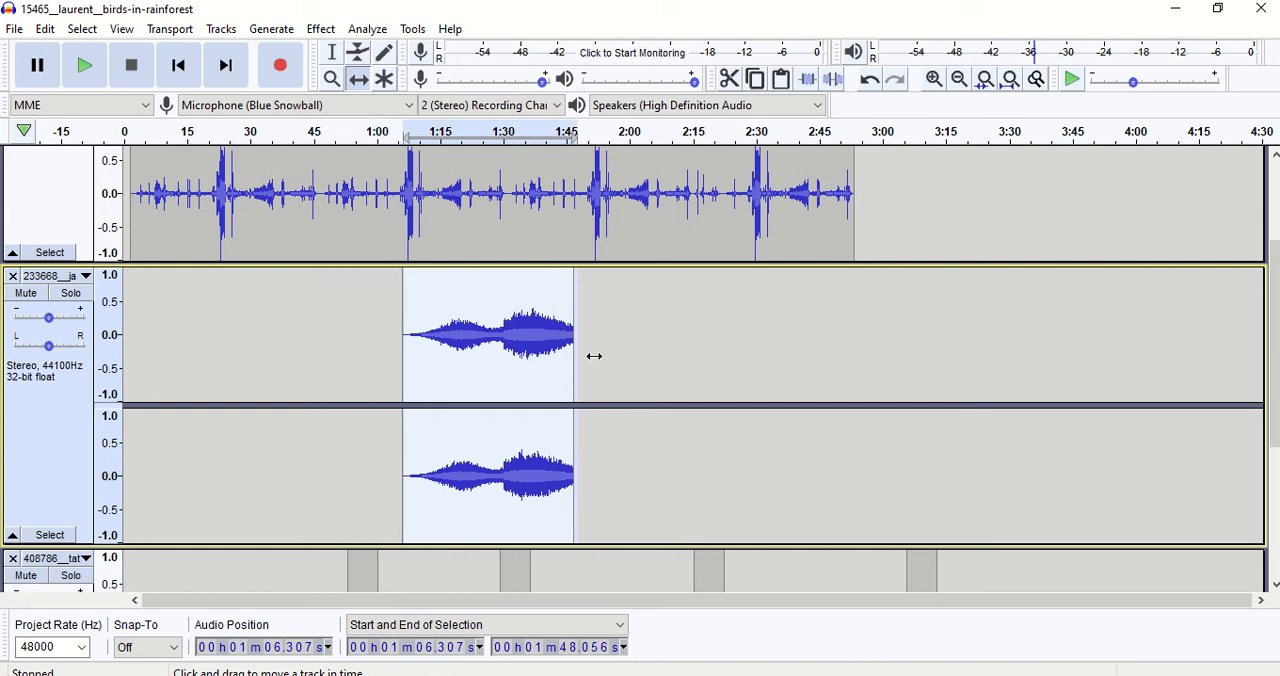
left_click(334, 57)
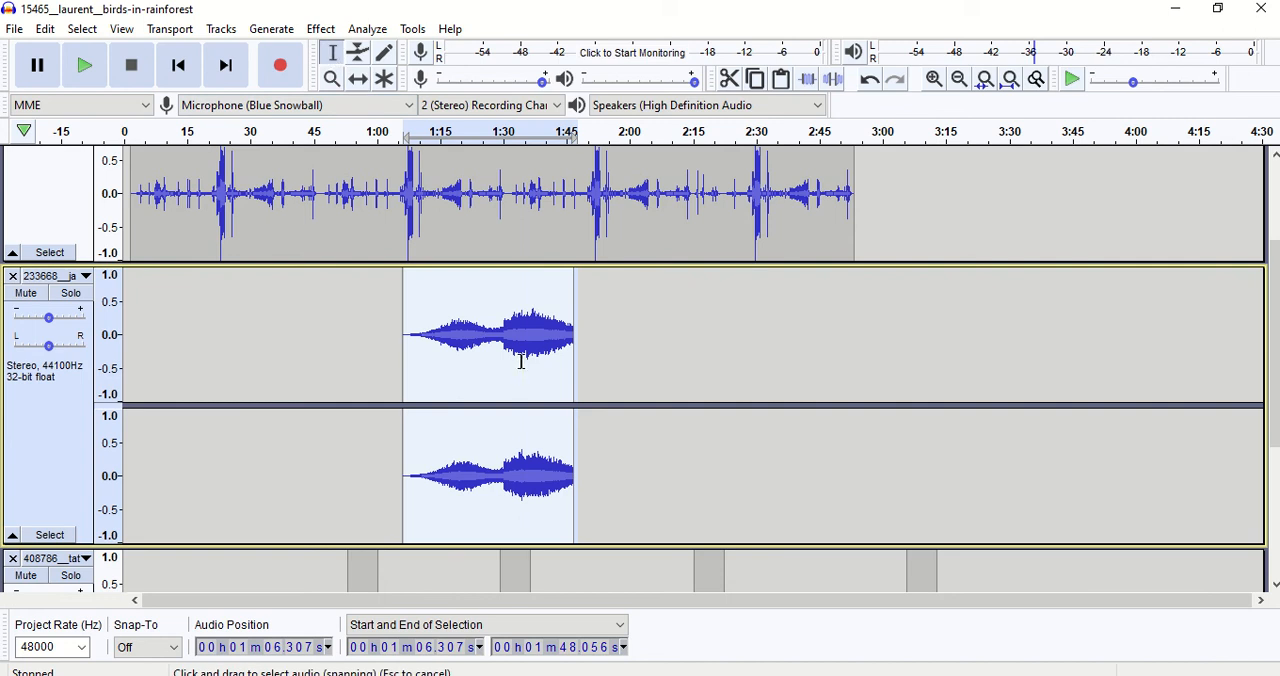
Undo the last time shift and the joining of the two 233668__ja clips.
left_click(44, 30)
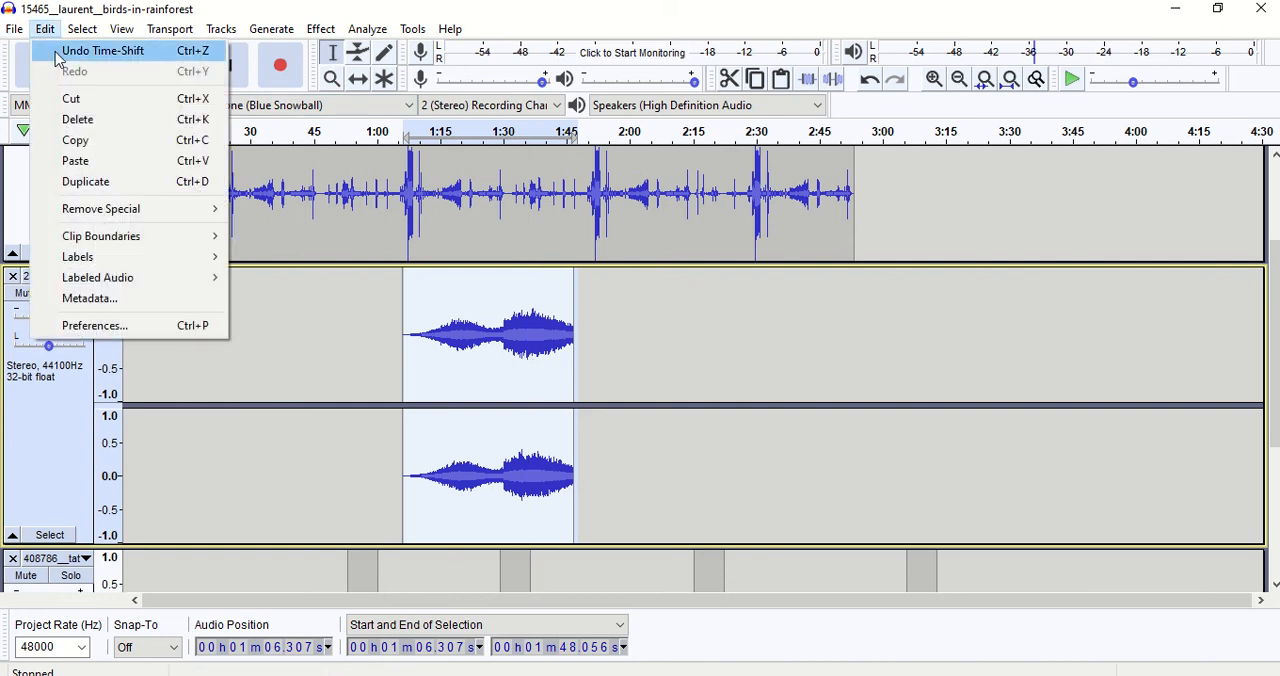
left_click(58, 55)
left_click(45, 29)
left_click(60, 50)
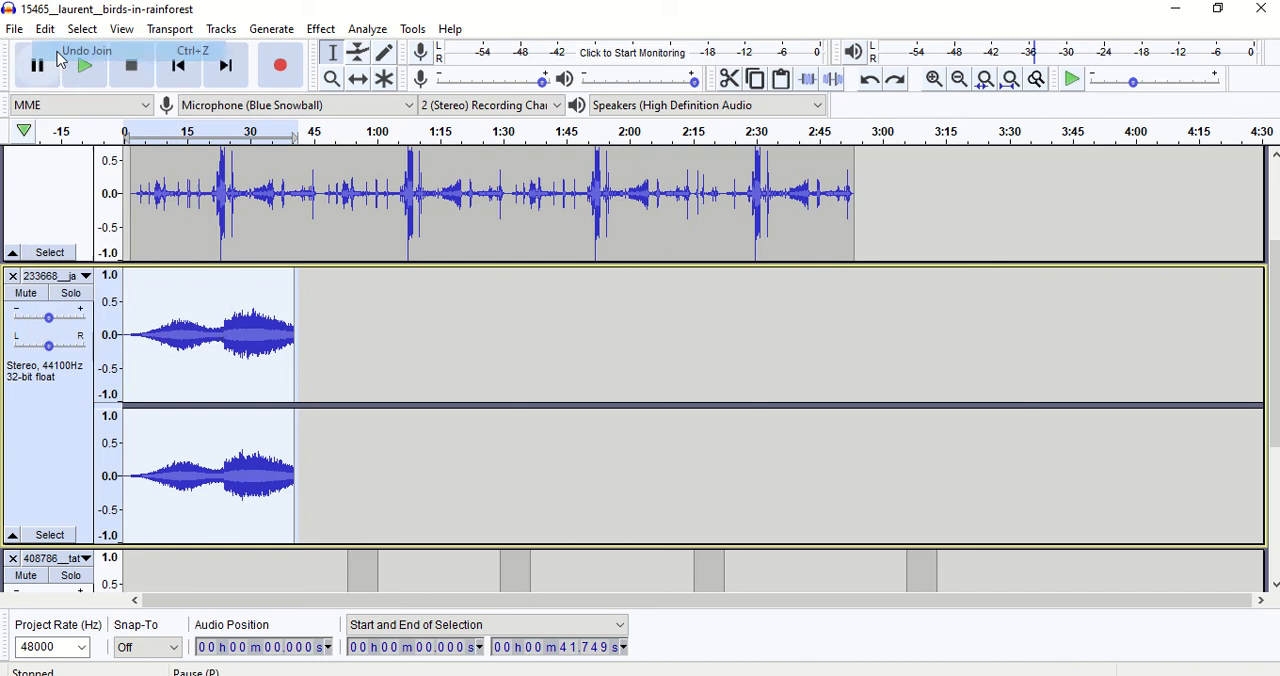
Time-shift both selected 233668__ja clips together so that they start at about 0:38.
left_click(358, 80)
left_click_drag(270, 314, 431, 313)
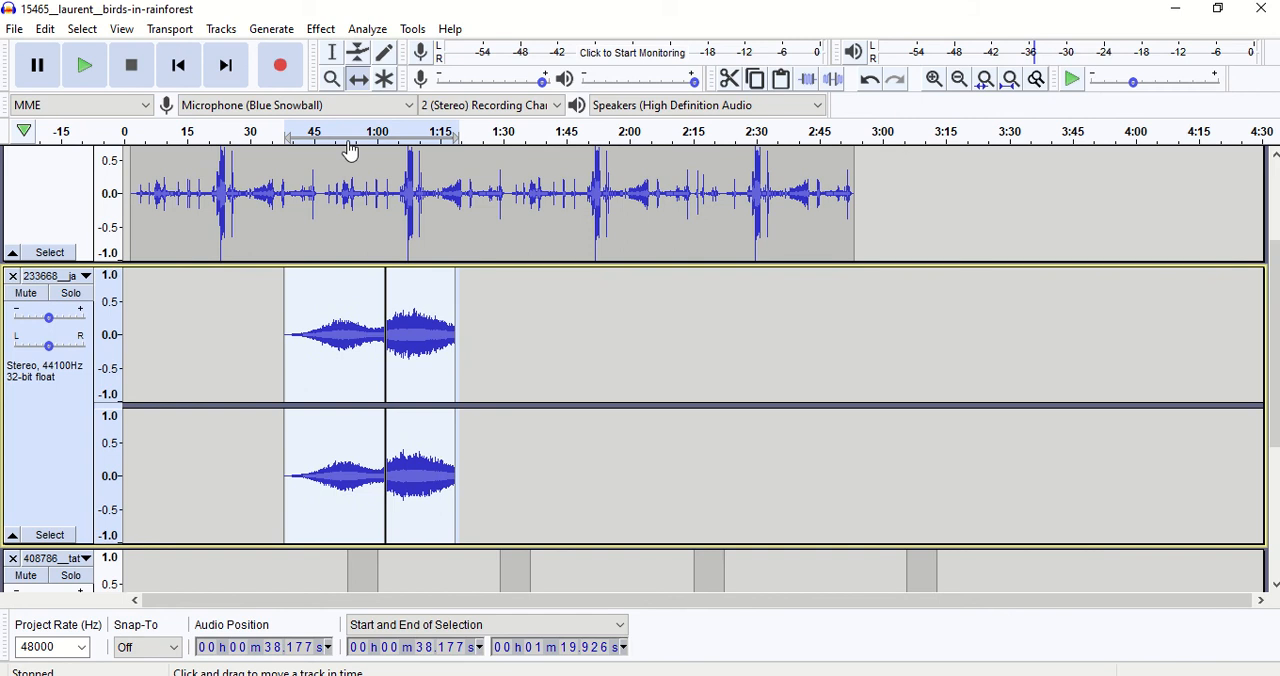
Clear the selection and time-shift only the second 233668__ja clip so that it starts at about 2:45.
left_click(332, 52)
left_click(430, 298)
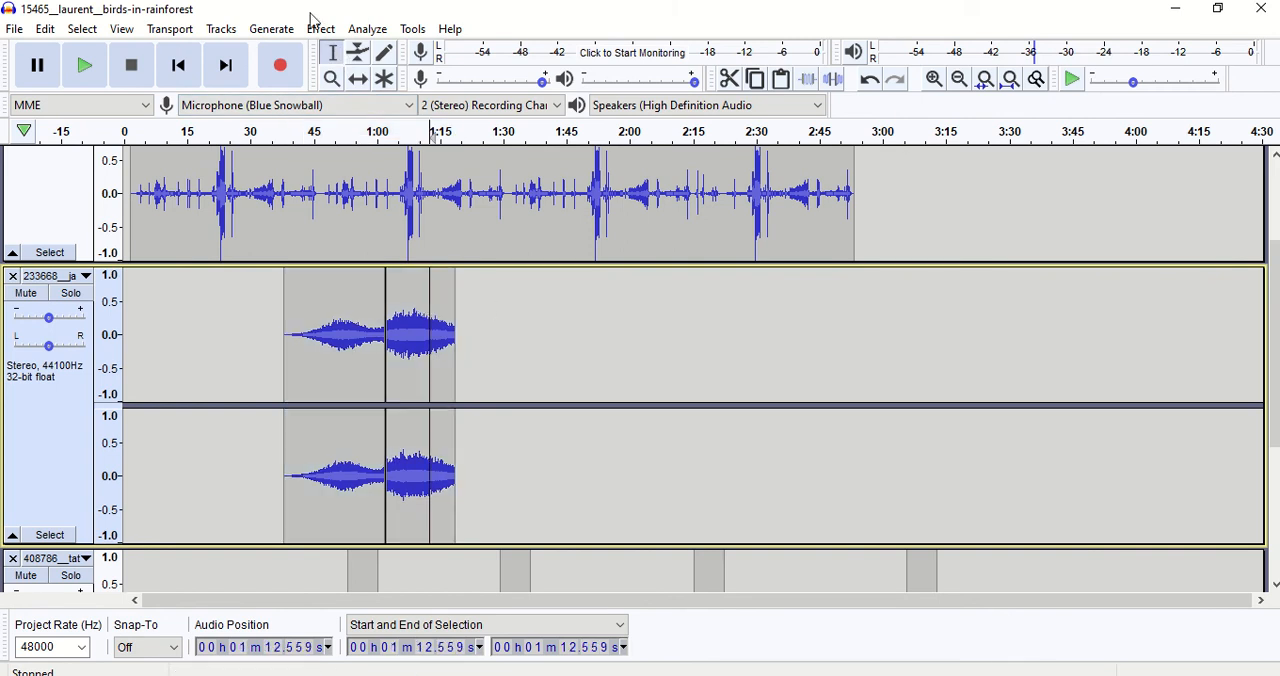
left_click(358, 80)
left_click_drag(427, 276, 857, 306)
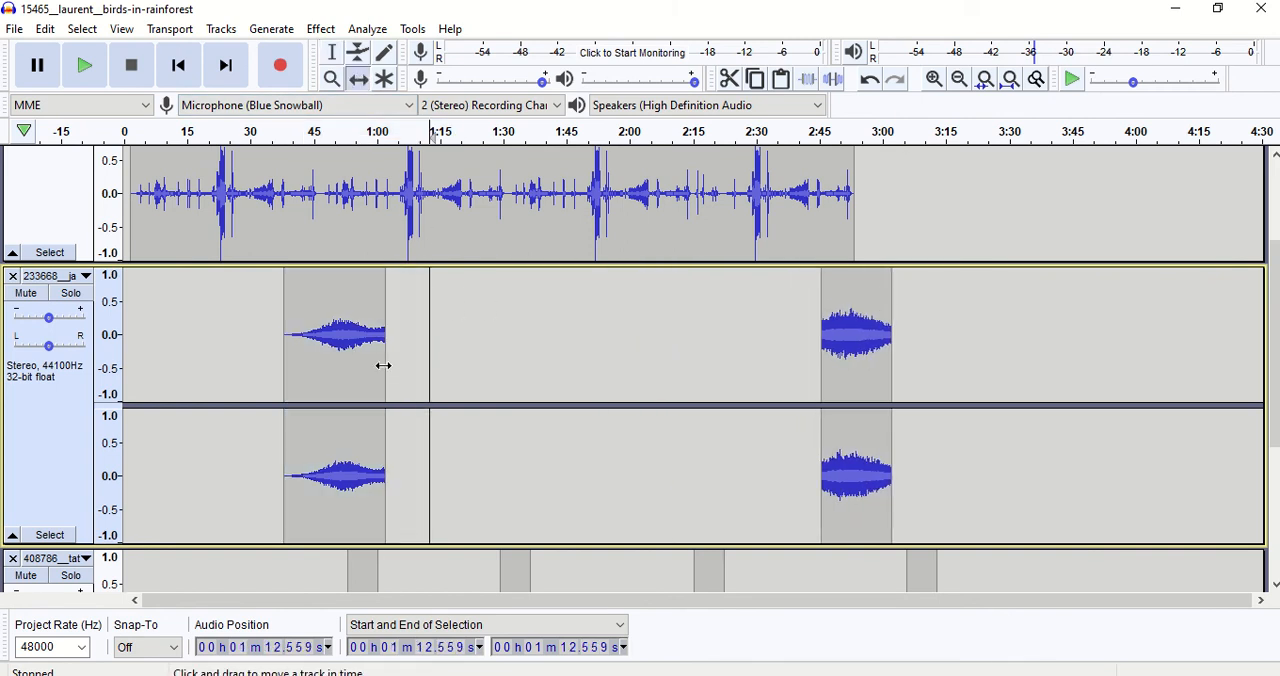
Time-shift the first 233668__ja clip to just before 0:00 and the 15465__laur clip so that it starts at about 0:23.
left_click_drag(363, 358, 218, 370)
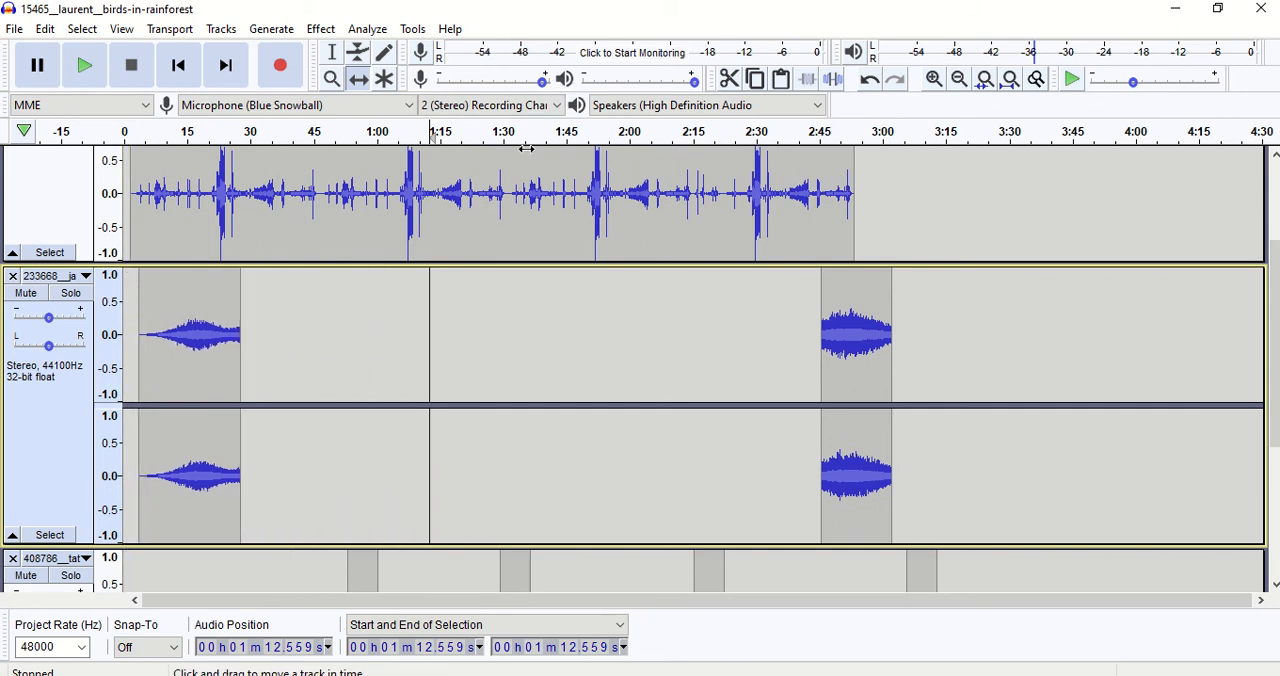
left_click_drag(523, 171, 615, 175)
scroll(615, 175, "up", 3)
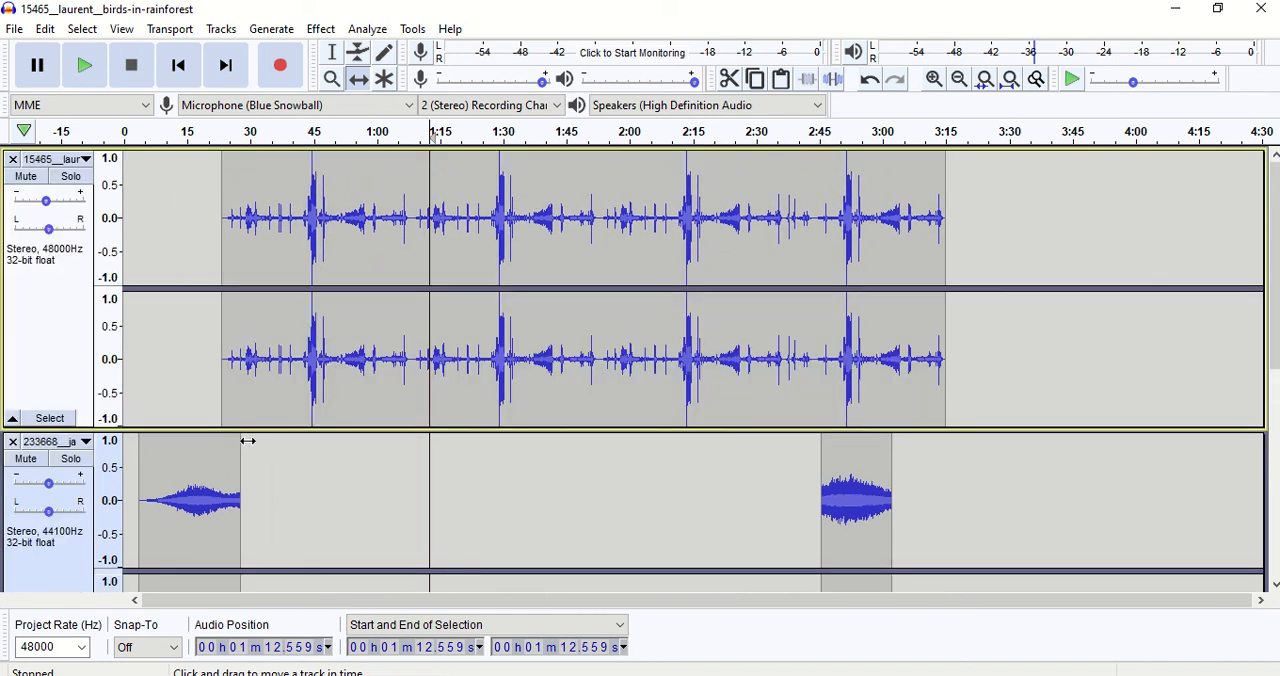
left_click_drag(223, 451, 200, 457)
scroll(200, 457, "down", 3)
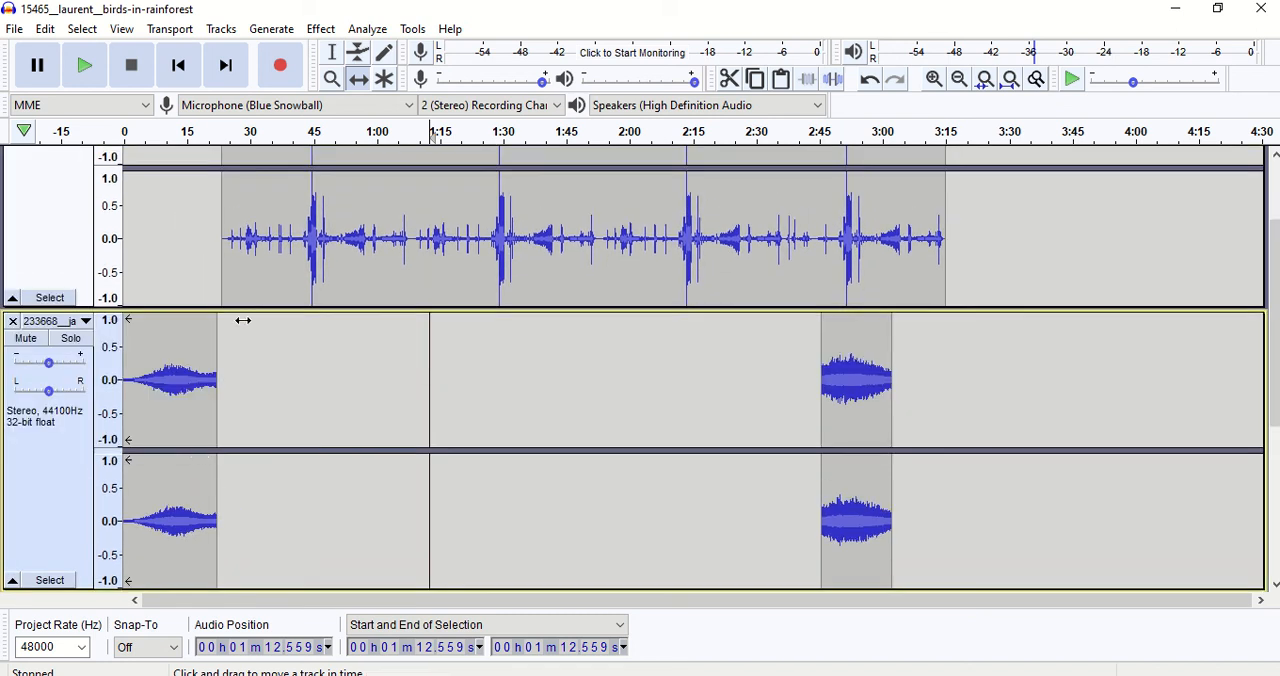
Time-shift the 15465__laur clip to start at about 0:17 and the second 233668__ja clip to start at about 3:01.
left_click_drag(286, 277, 255, 277)
scroll(241, 227, "up", 3)
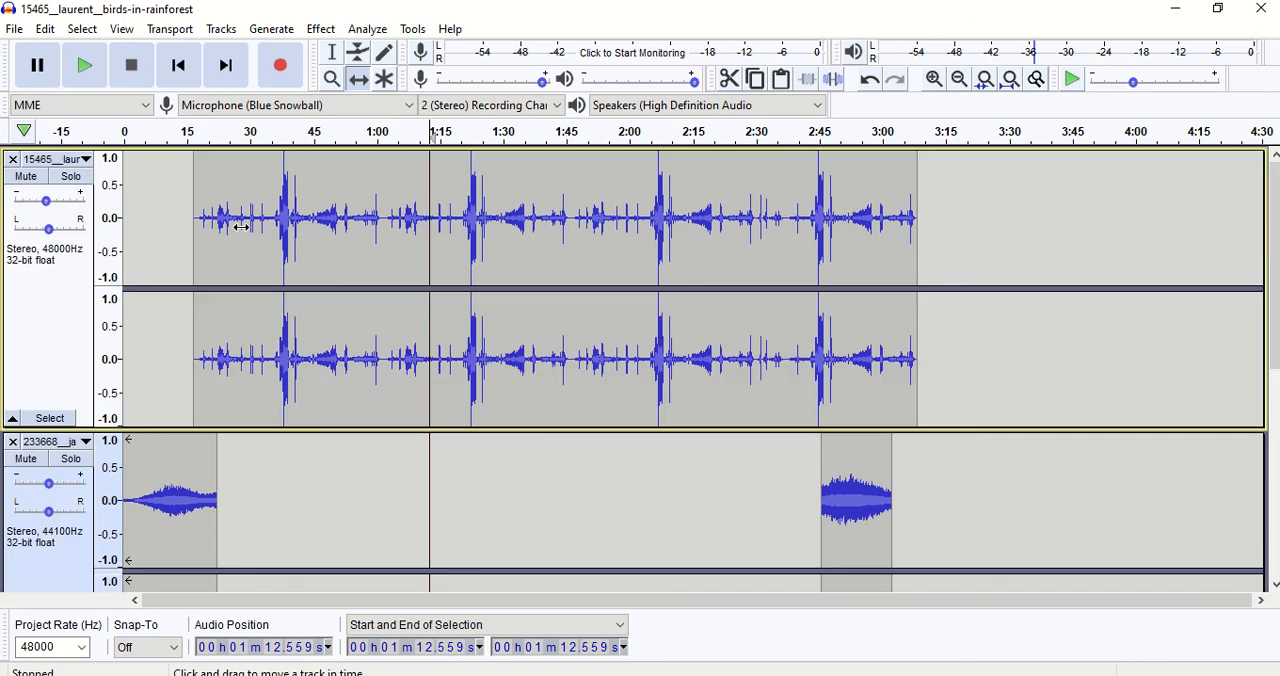
left_click_drag(877, 502, 944, 497)
scroll(944, 497, "down", 3)
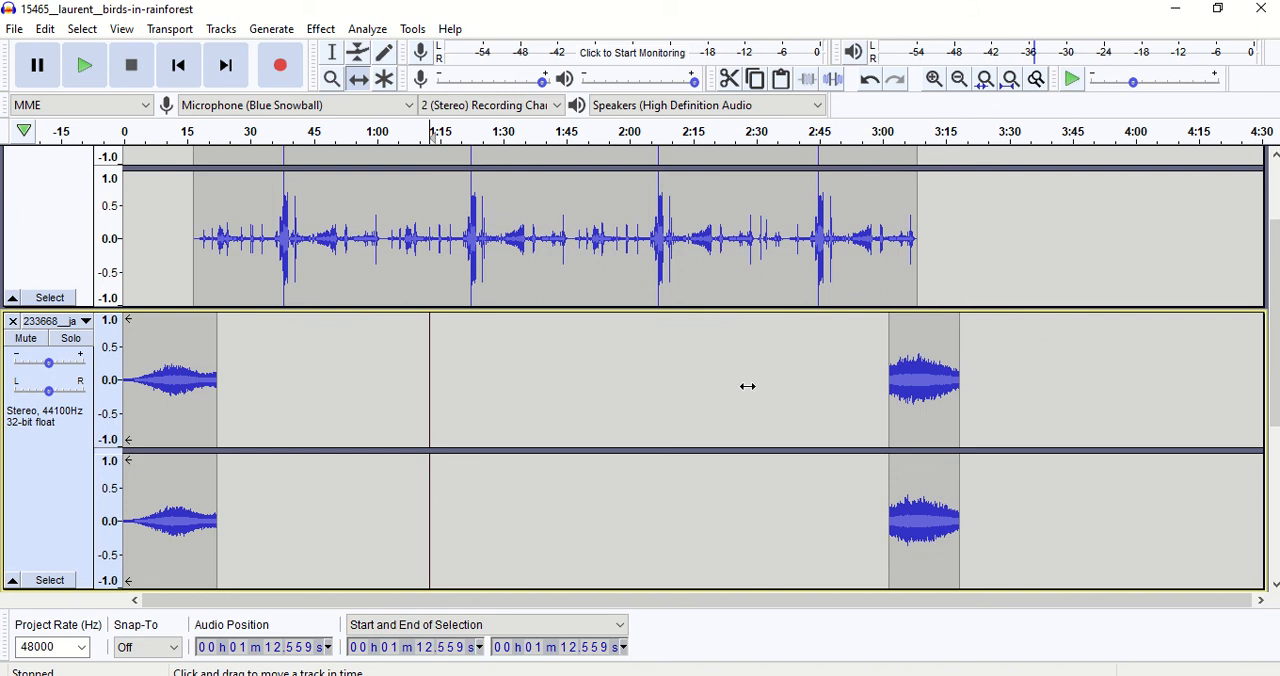
Preview the mix briefly from the current cursor position and again from about 0:01, stopping playback each time.
left_click(85, 70)
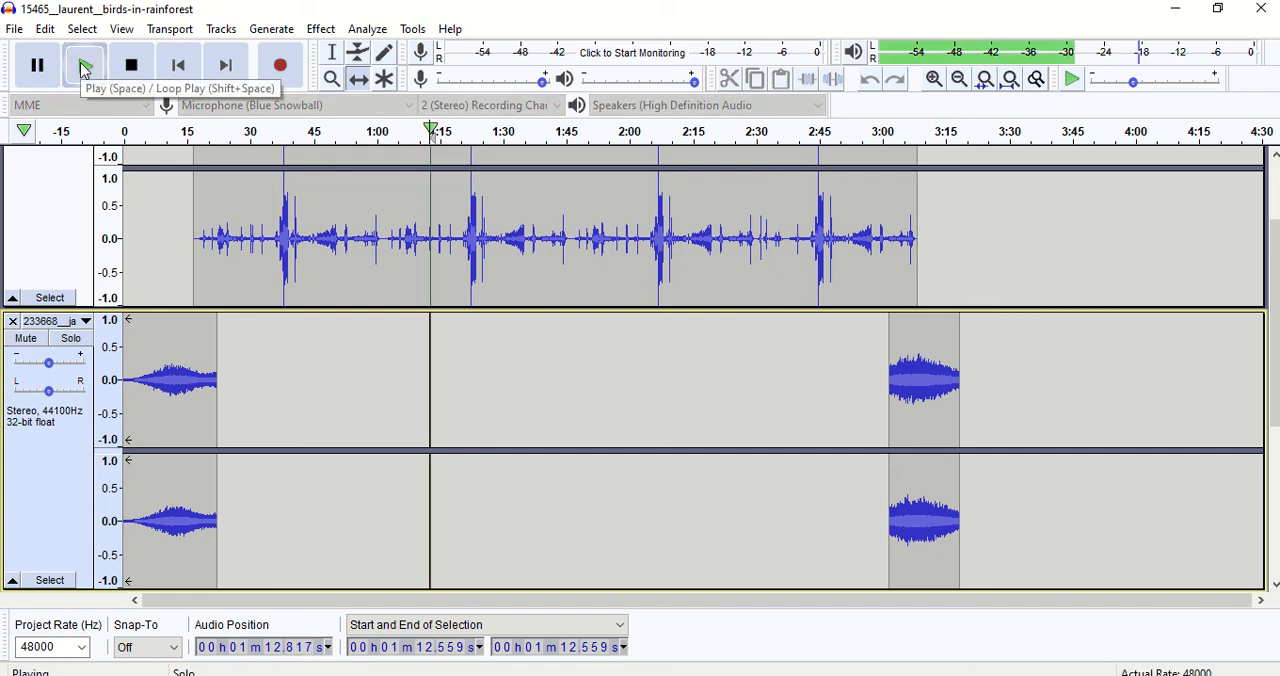
left_click(146, 82)
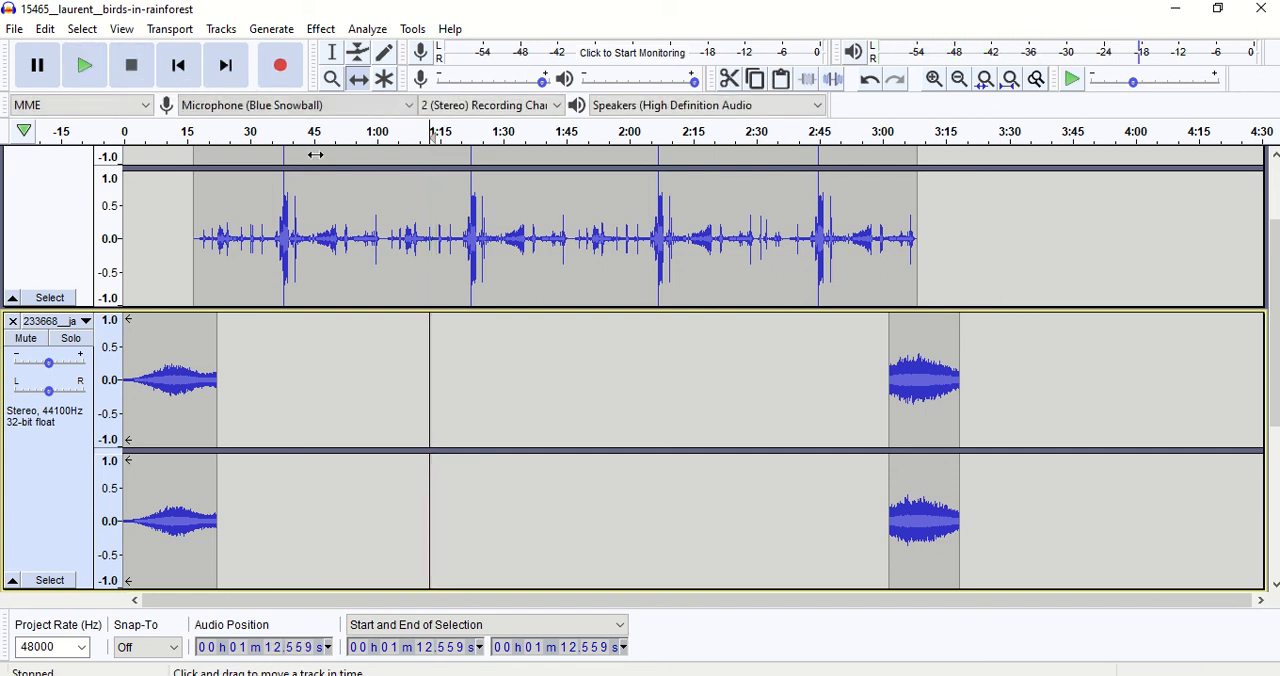
left_click(332, 52)
left_click(130, 153)
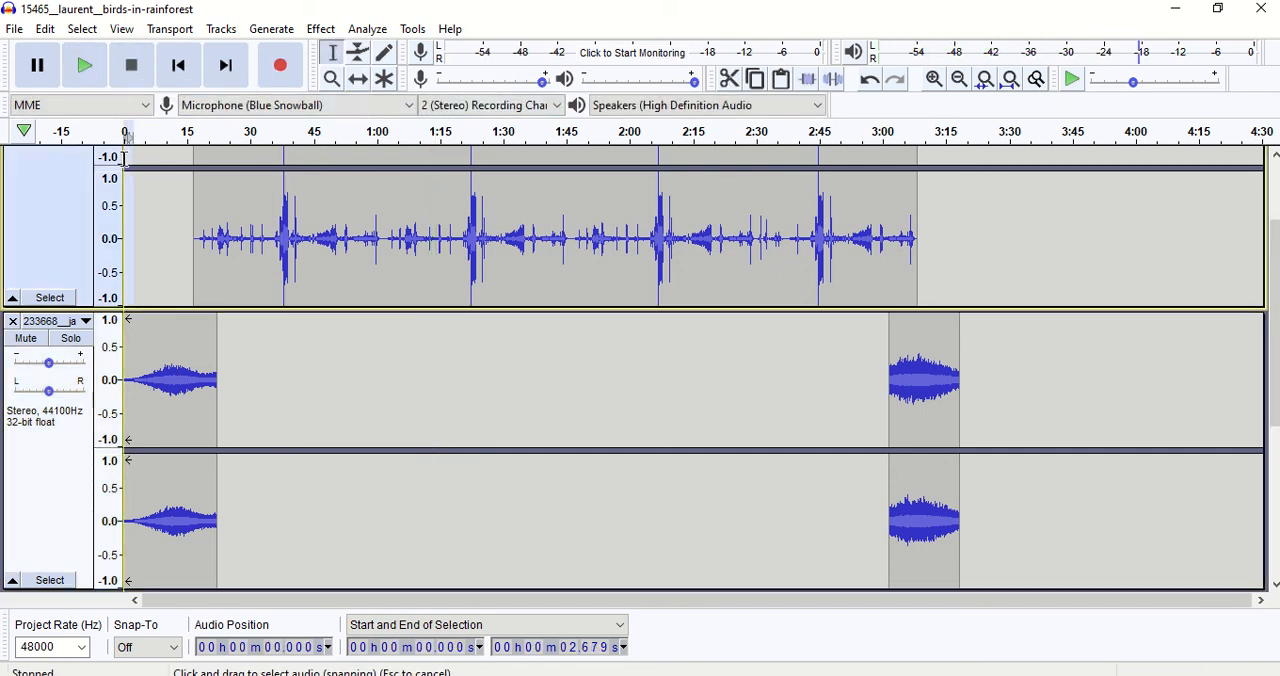
scroll(130, 155, "up", 2)
left_click(130, 215)
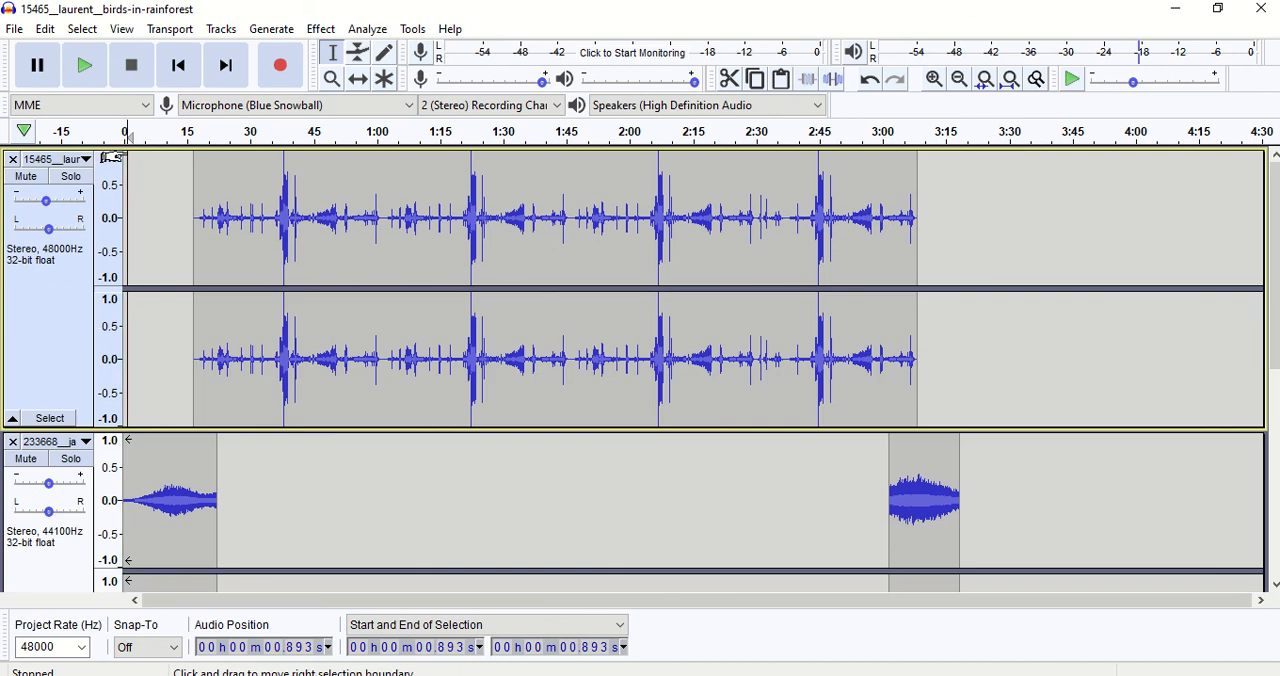
left_click(85, 66)
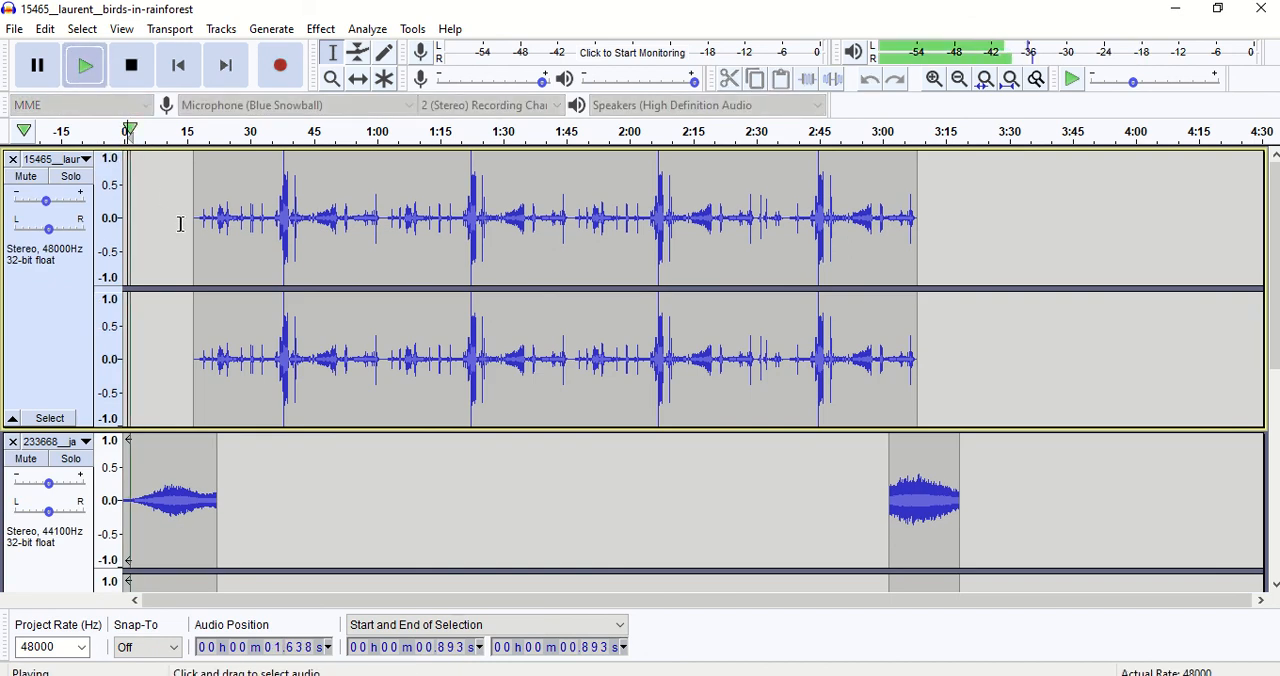
left_click(131, 66)
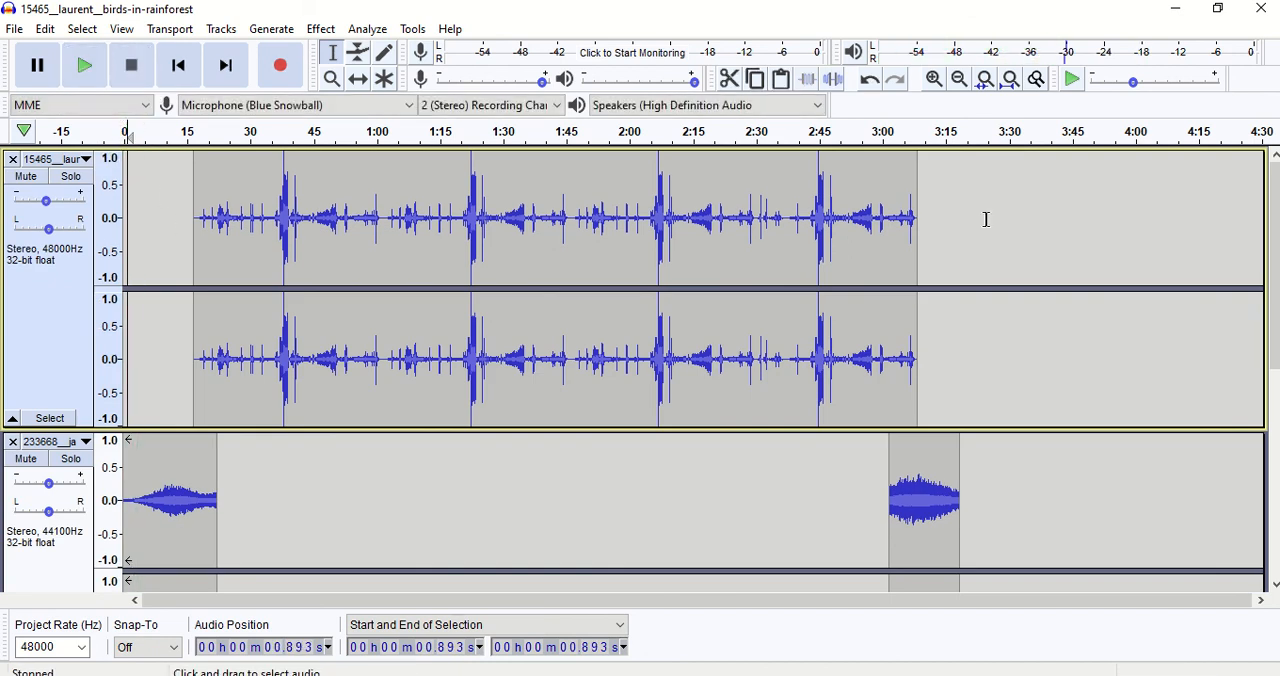
Mute the 408786__tat track and solo the 15465__laur track.
left_click_drag(1276, 254, 1276, 453)
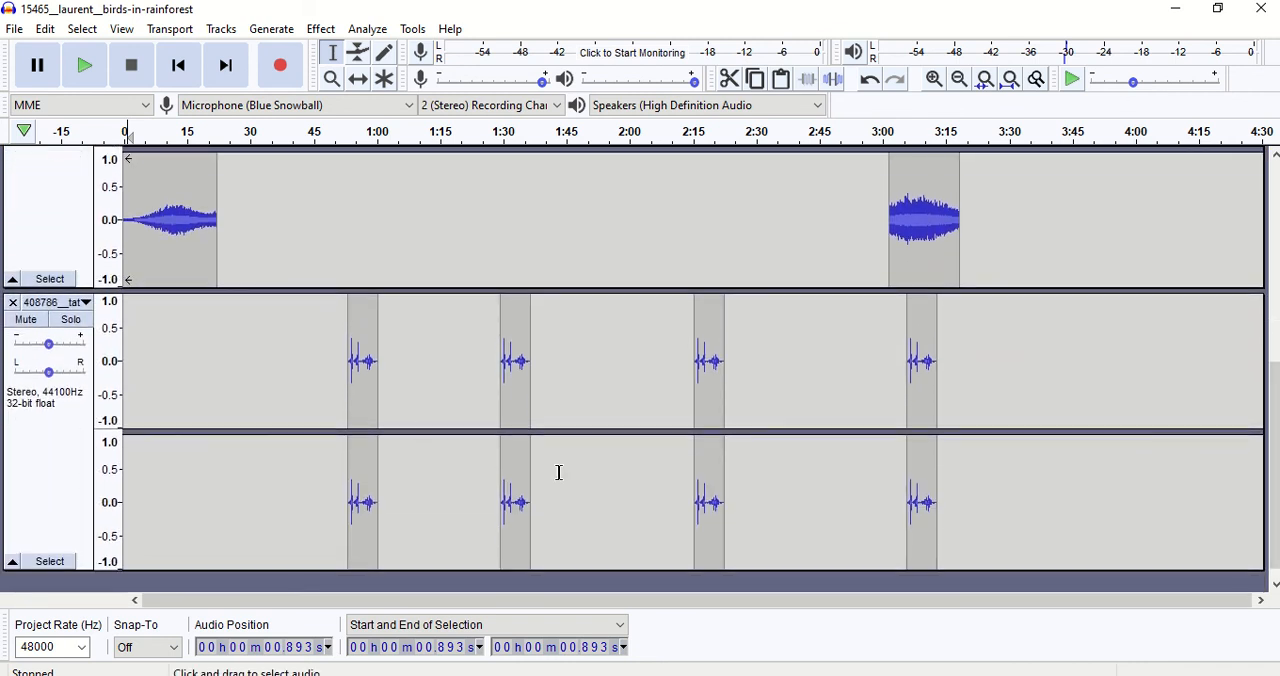
left_click(25, 319)
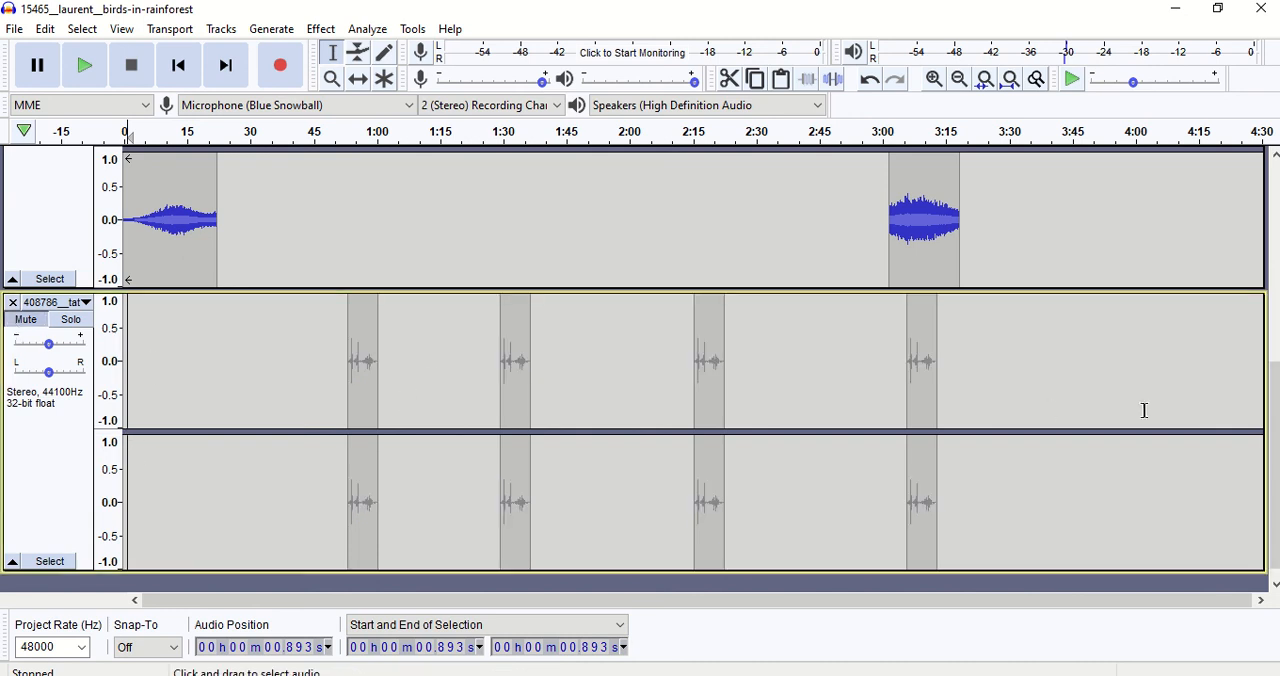
left_click_drag(1275, 473, 1223, 290)
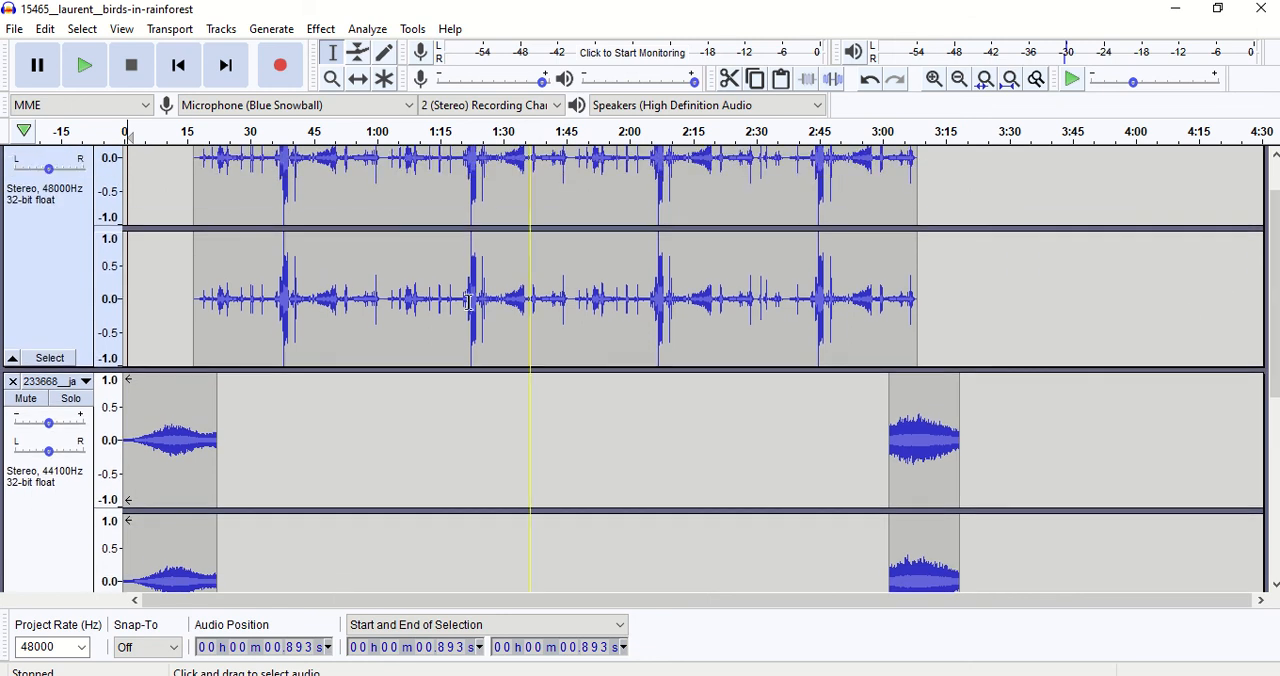
left_click(47, 267)
left_click(70, 181)
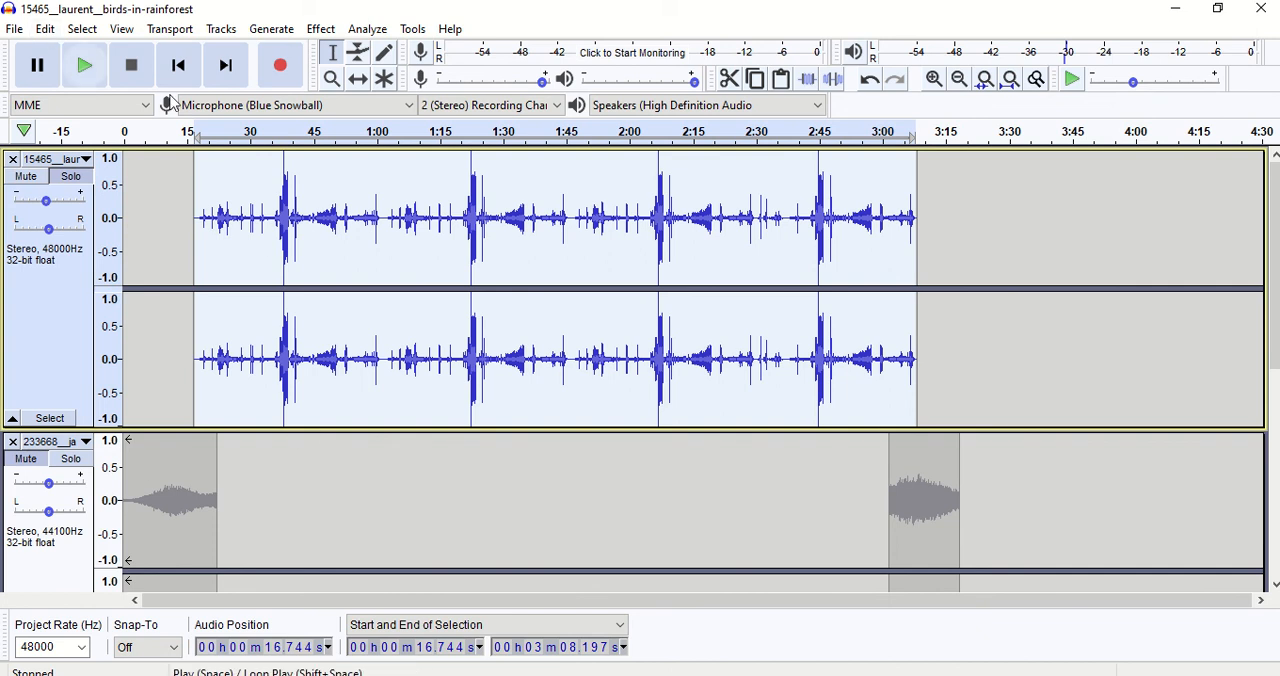
Inspect the end of the 15465__laur clip up close, select the entire clip and detach it at silences.
left_click(947, 358)
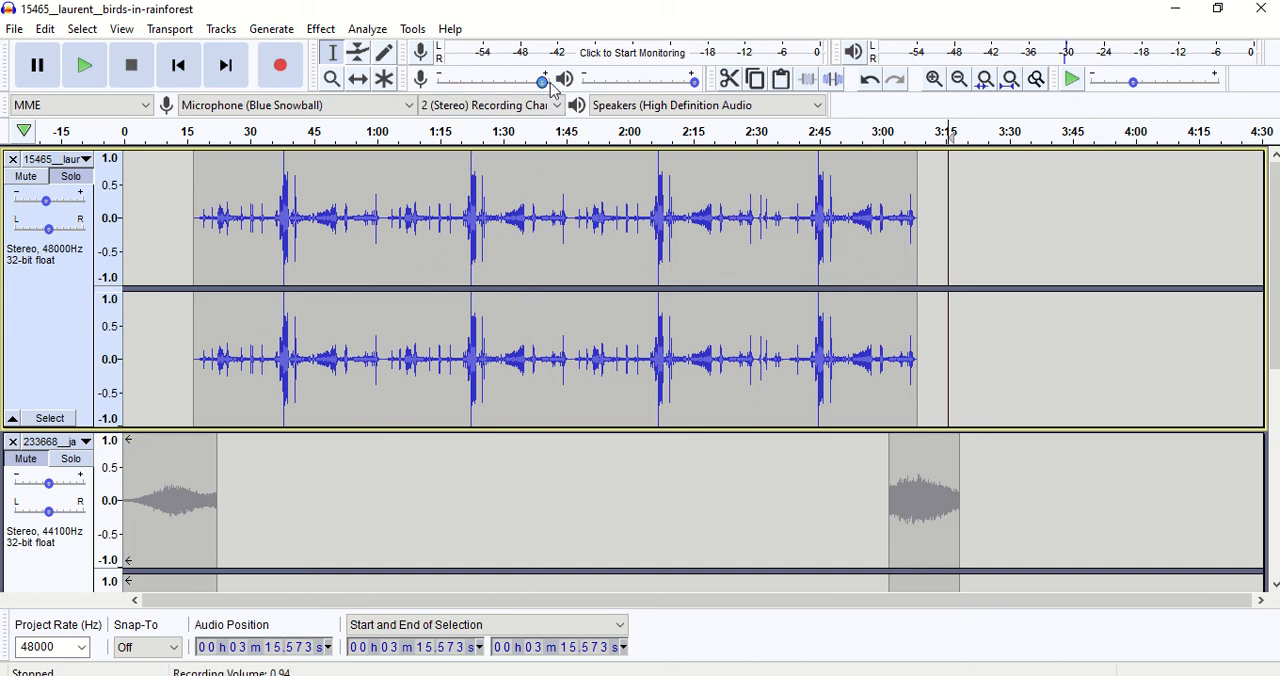
left_click(934, 79)
left_click(934, 79)
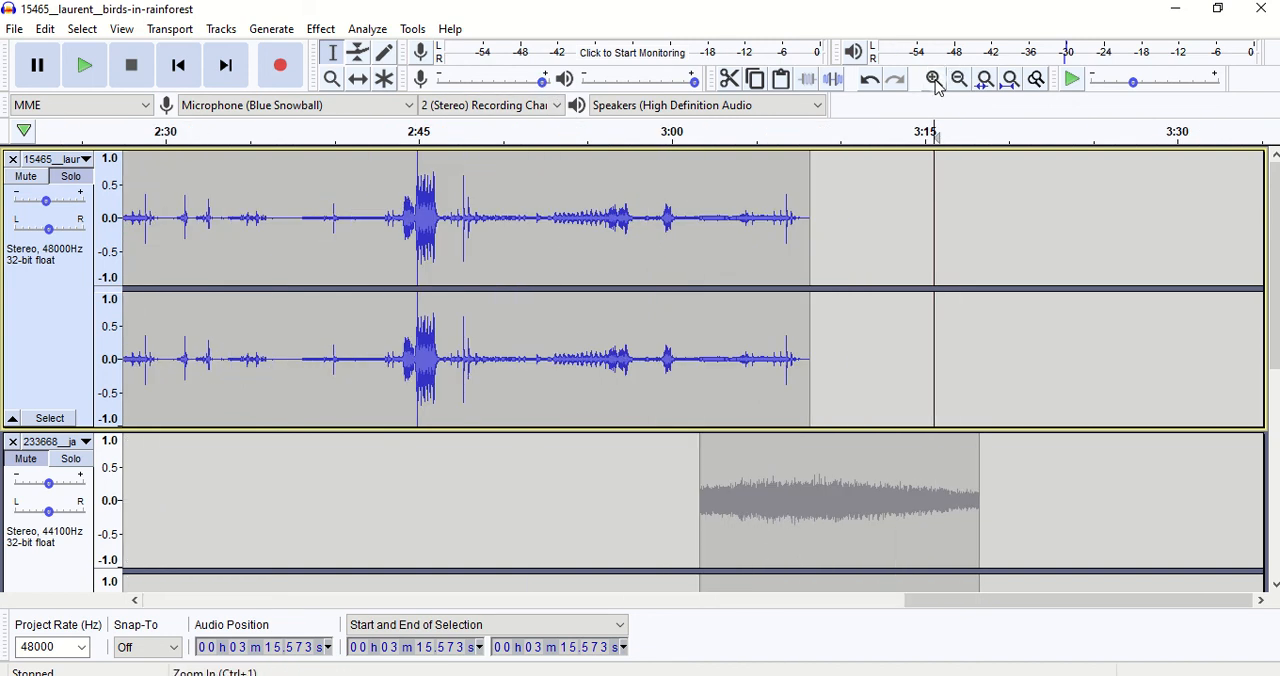
double_click(284, 217)
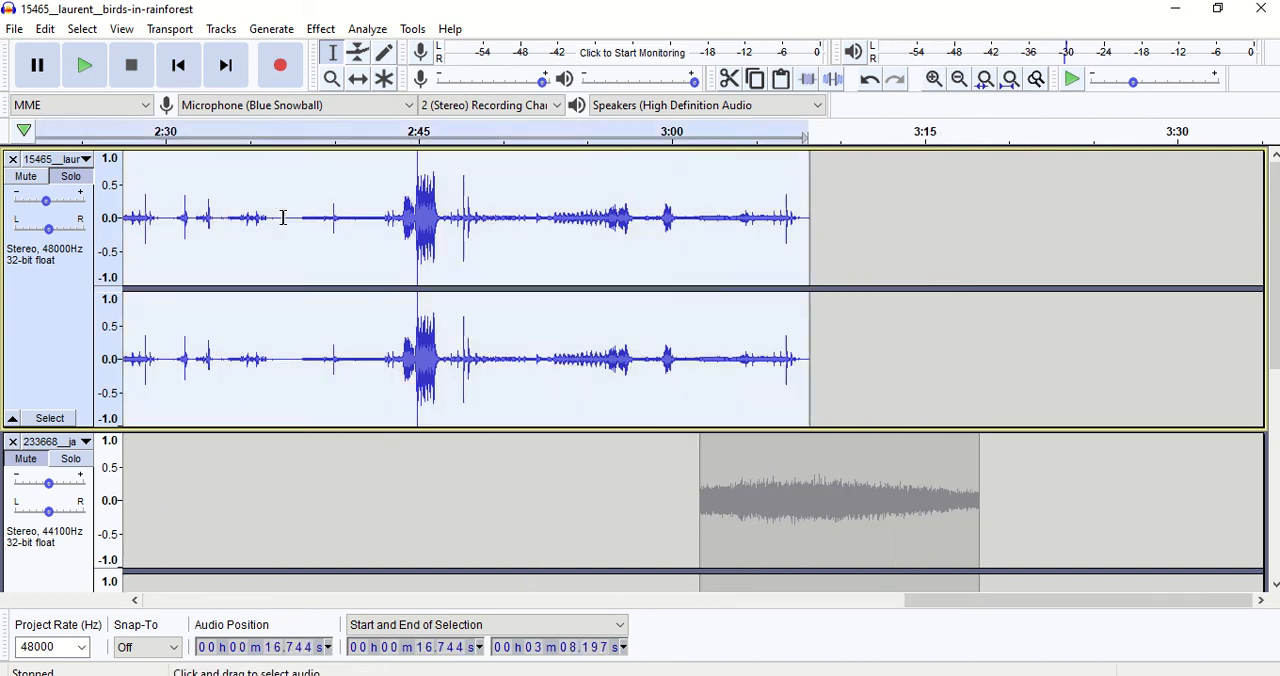
left_click(284, 217)
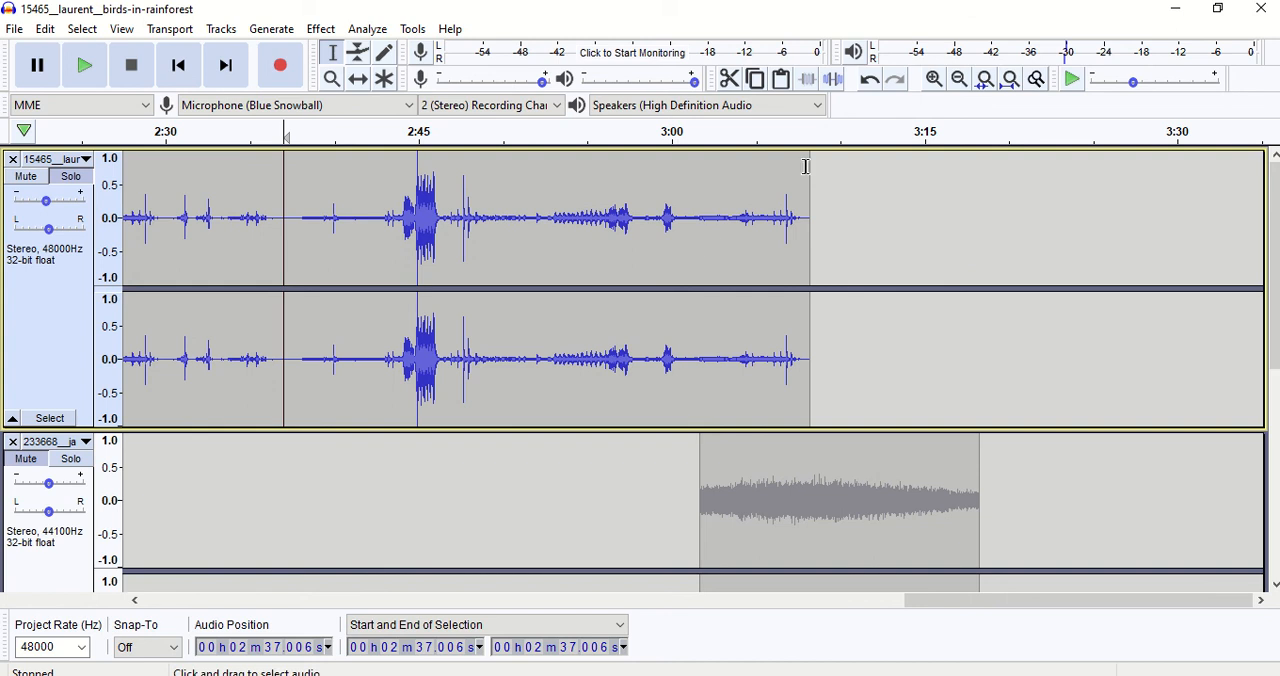
left_click(521, 249)
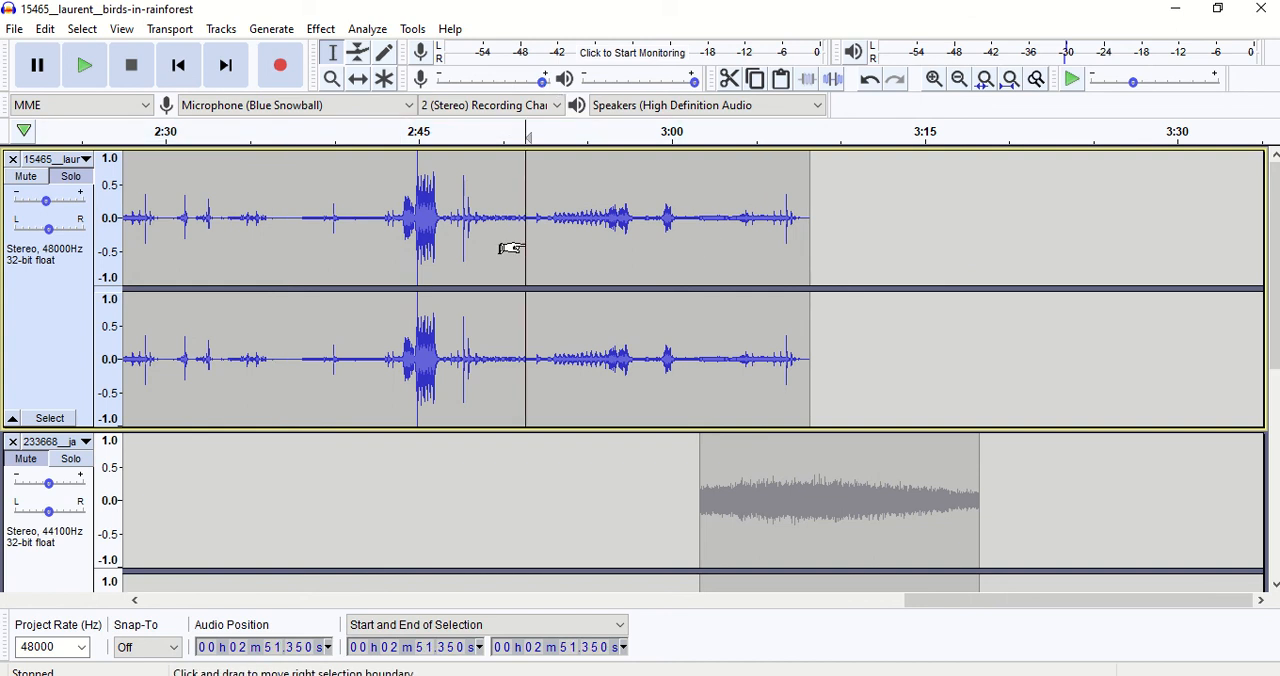
double_click(523, 243)
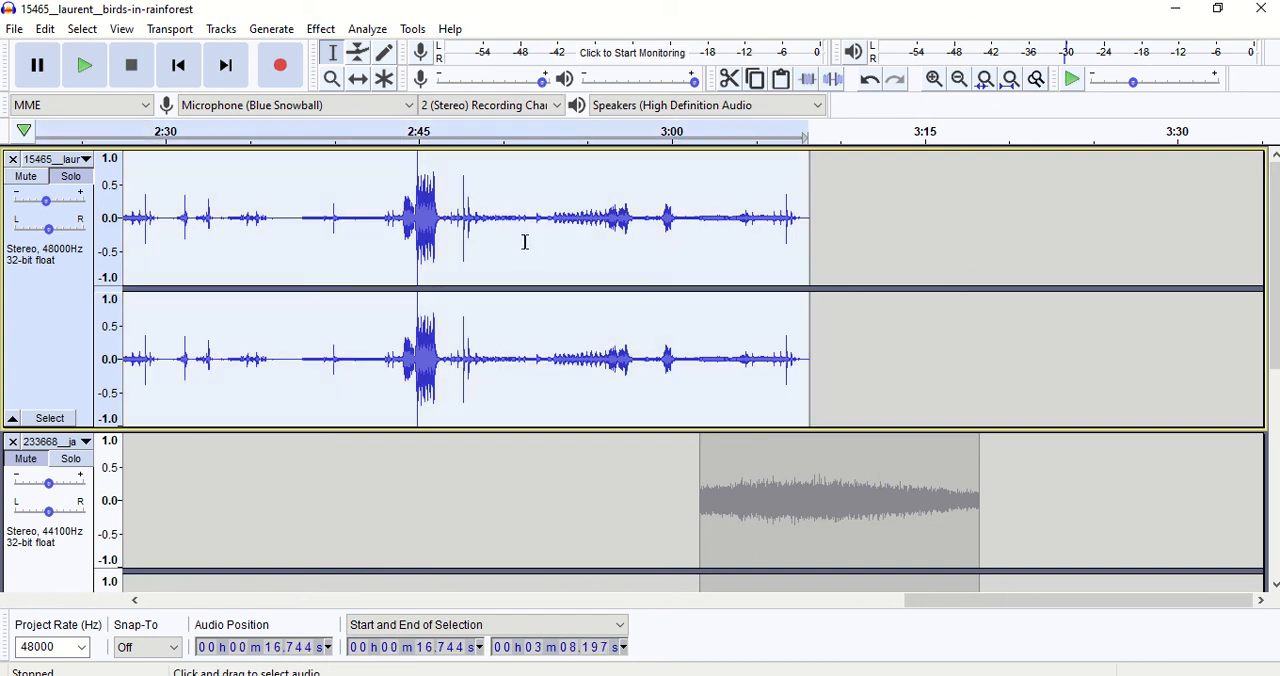
left_click(961, 82)
left_click(965, 90)
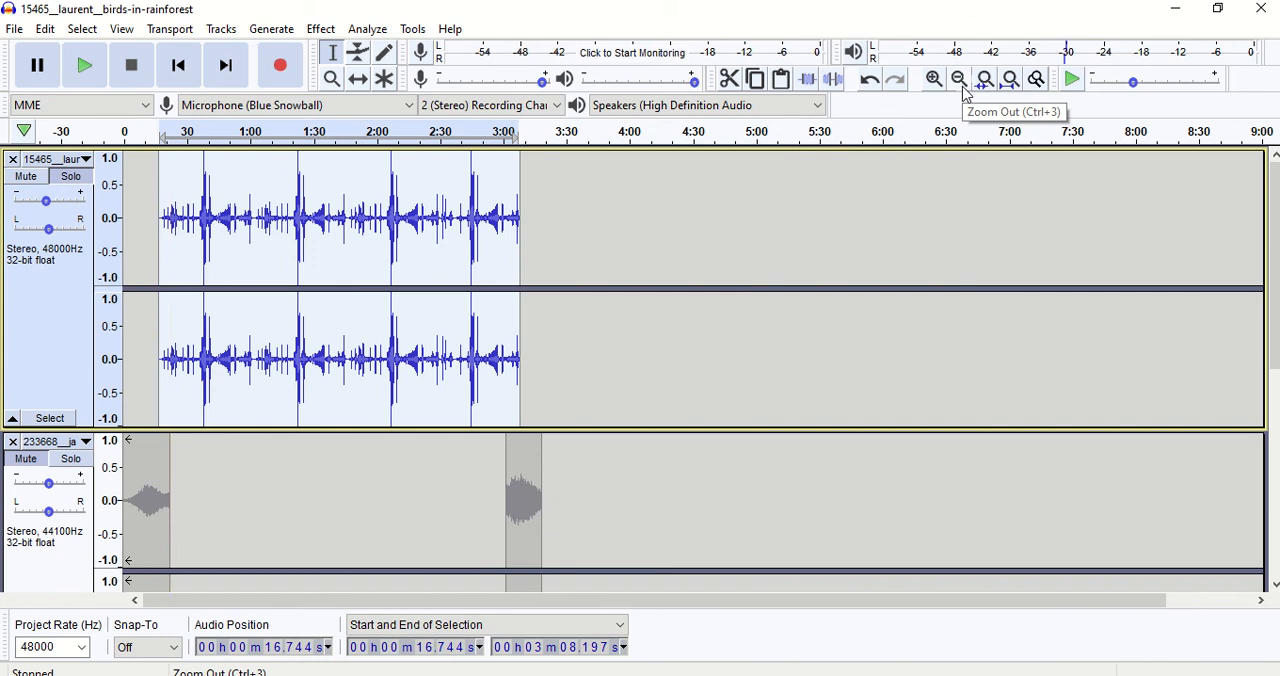
left_click(50, 32)
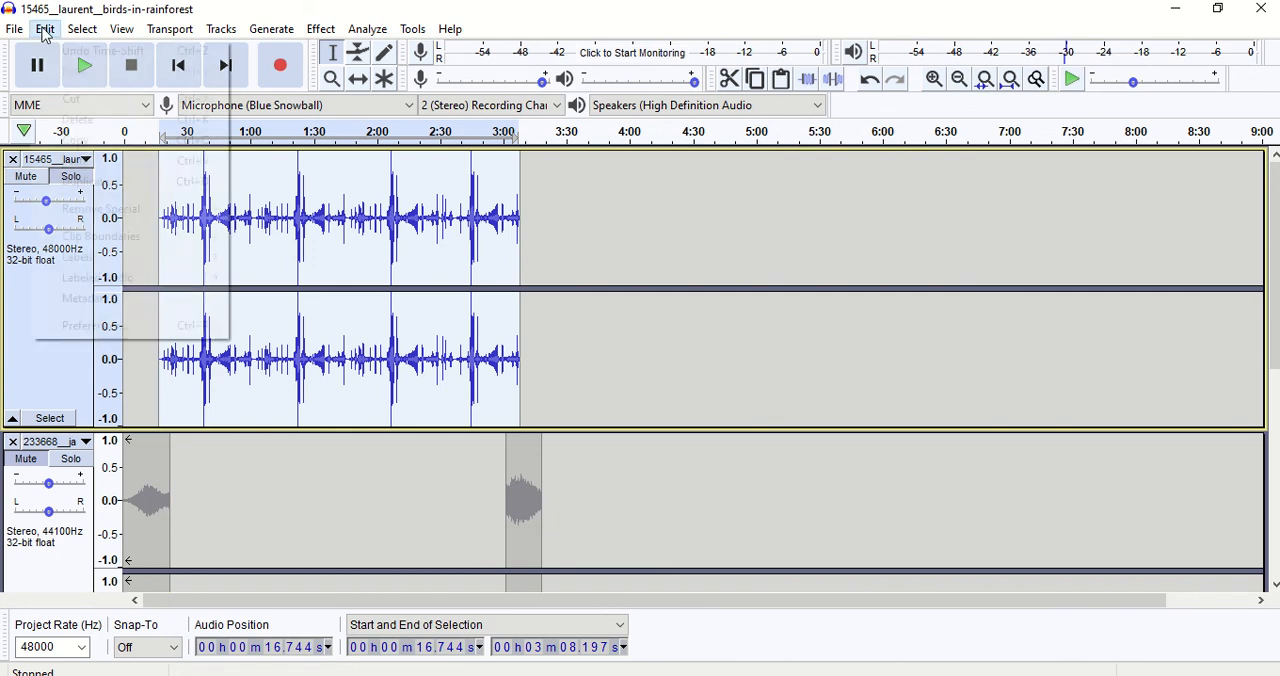
mouse_move(96, 240)
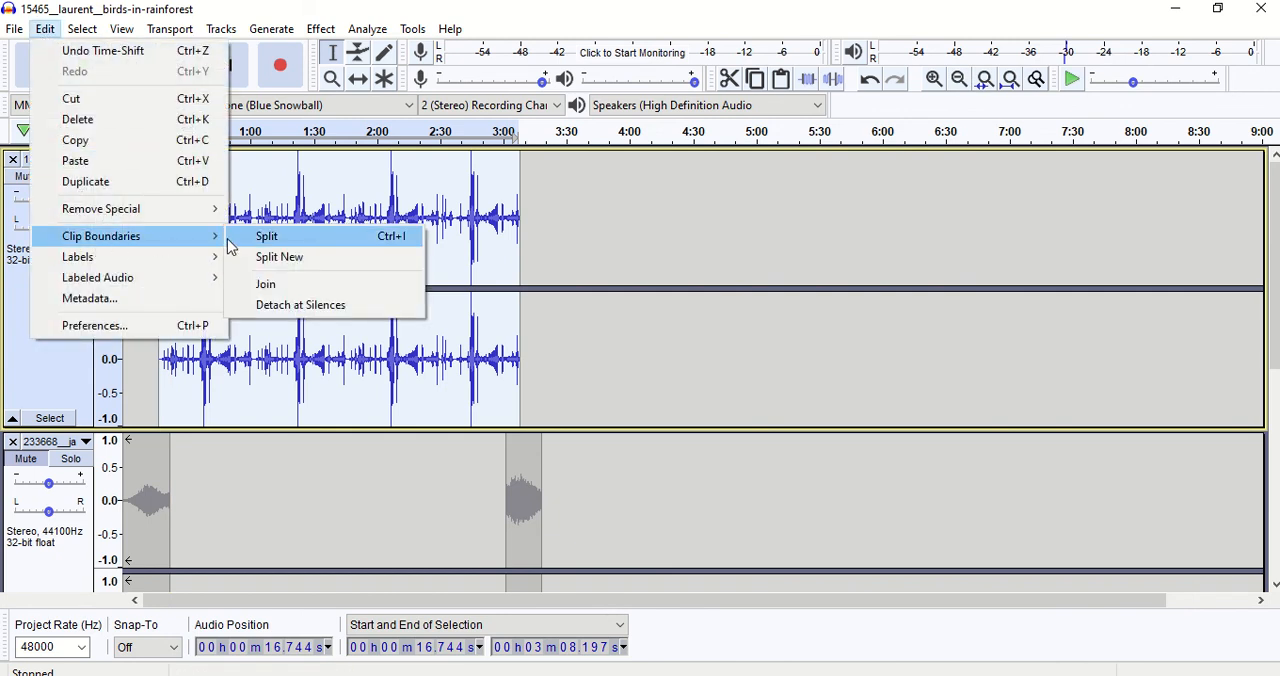
left_click(294, 306)
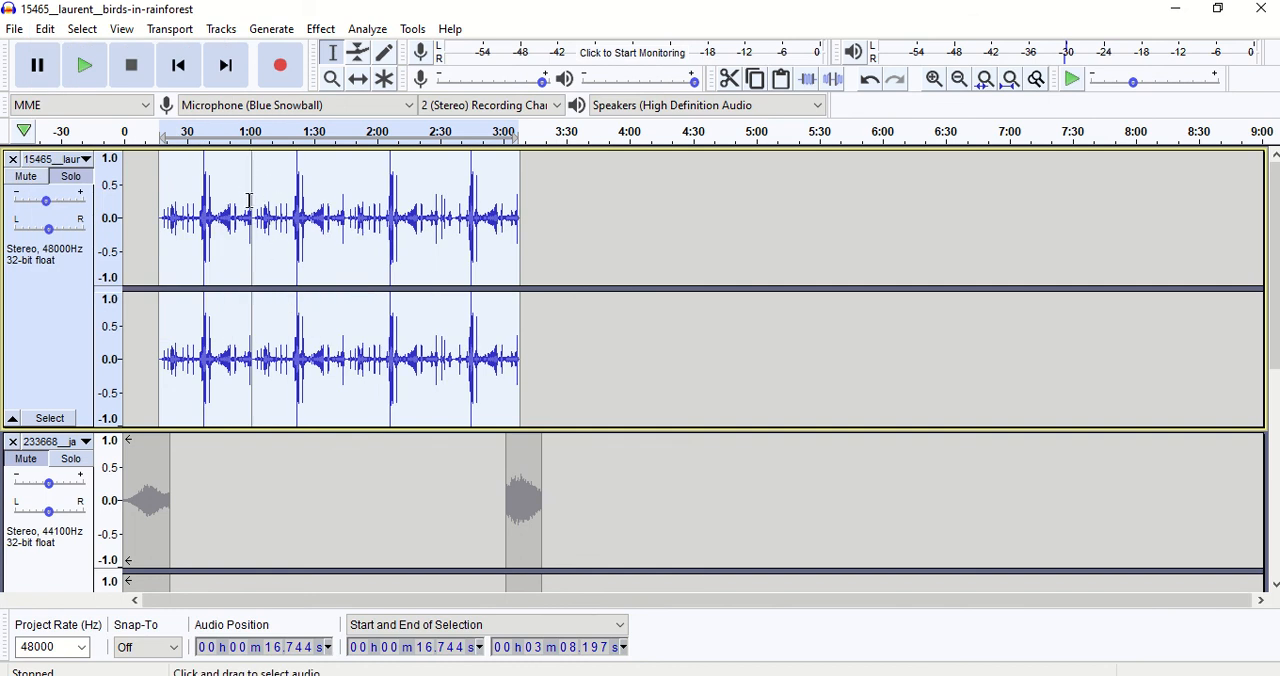
Time-shift the selected 15465__laur clips together so that they start at about 0:50, and clear the selection.
left_click(358, 79)
left_click_drag(501, 178, 572, 180)
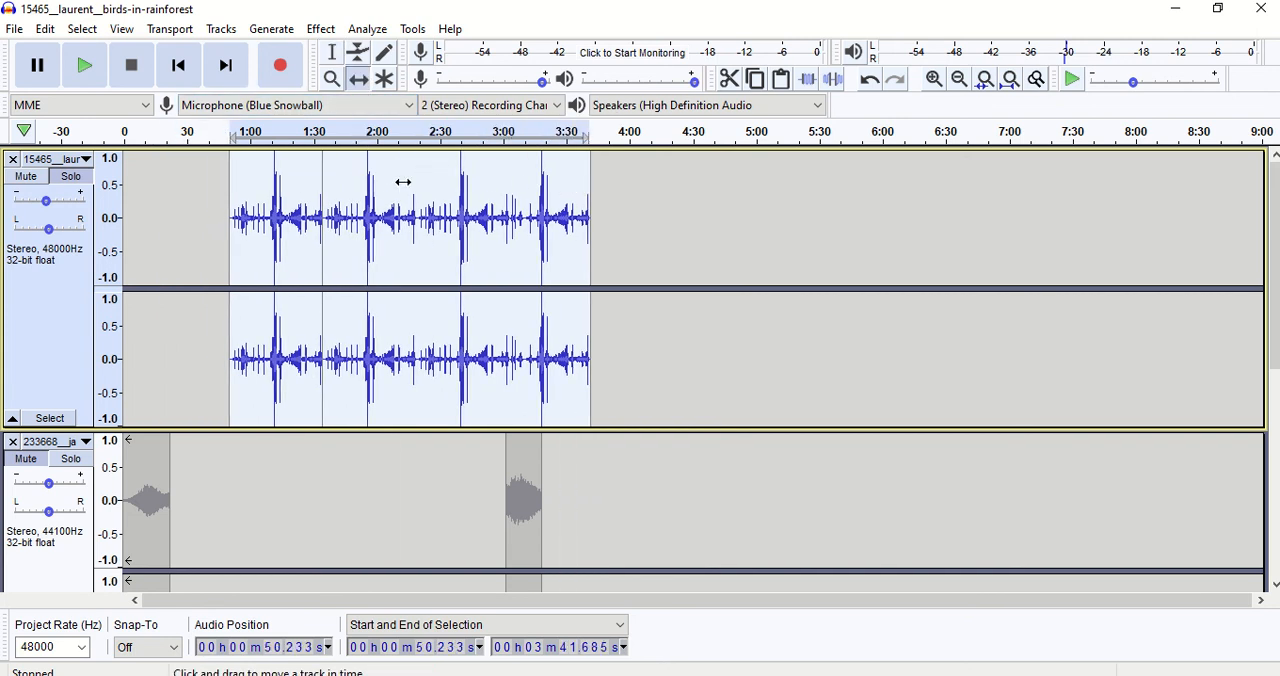
left_click(333, 53)
left_click(352, 183)
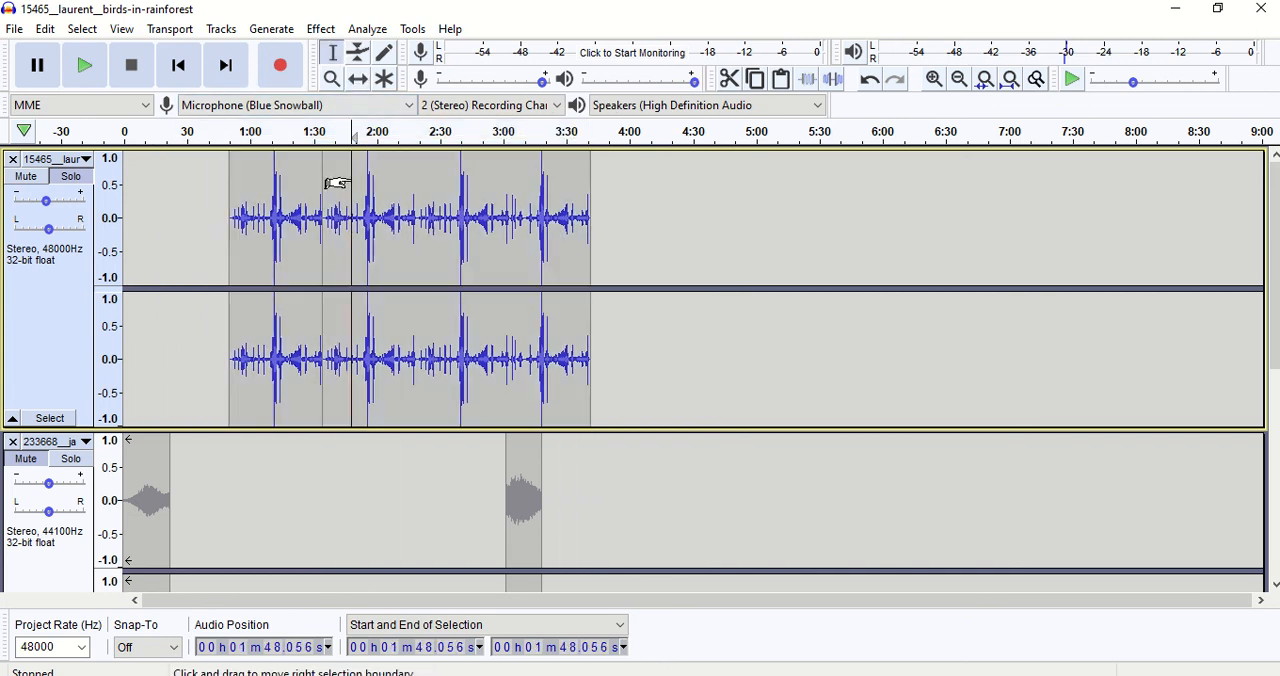
Time-shift only the second 15465__laur clip so that it starts at about 1:57.
left_click(358, 79)
left_click_drag(564, 187, 612, 196)
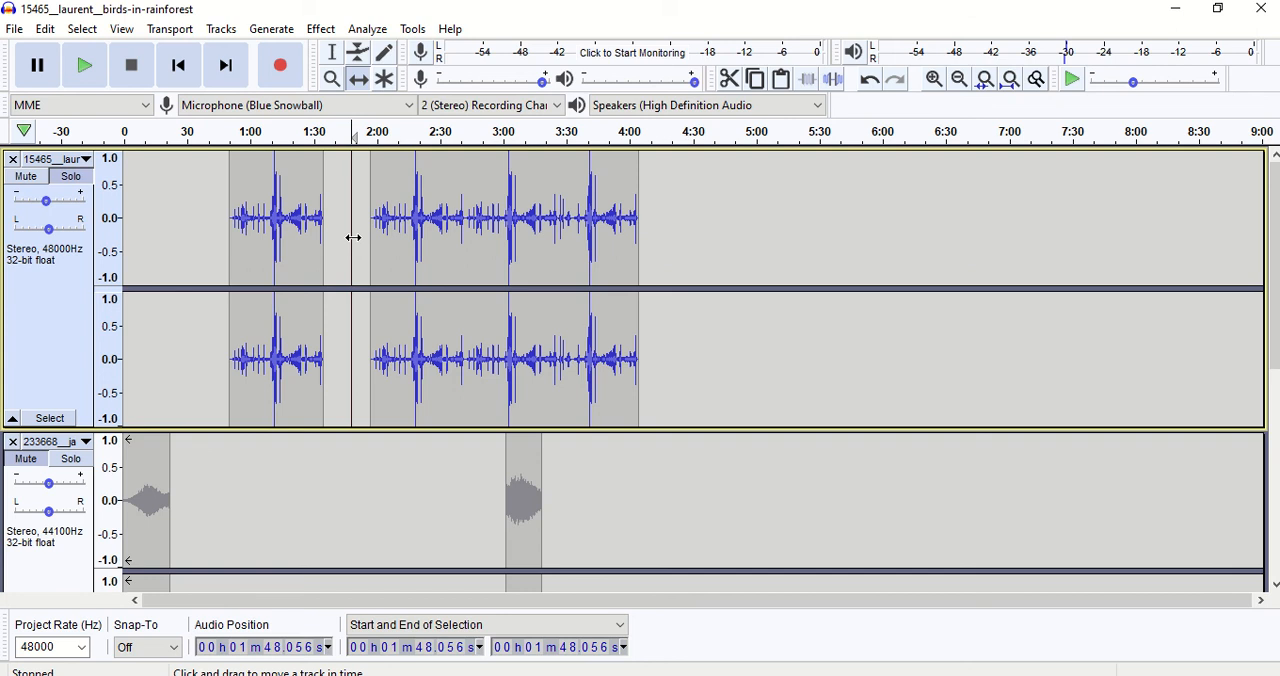
left_click(45, 30)
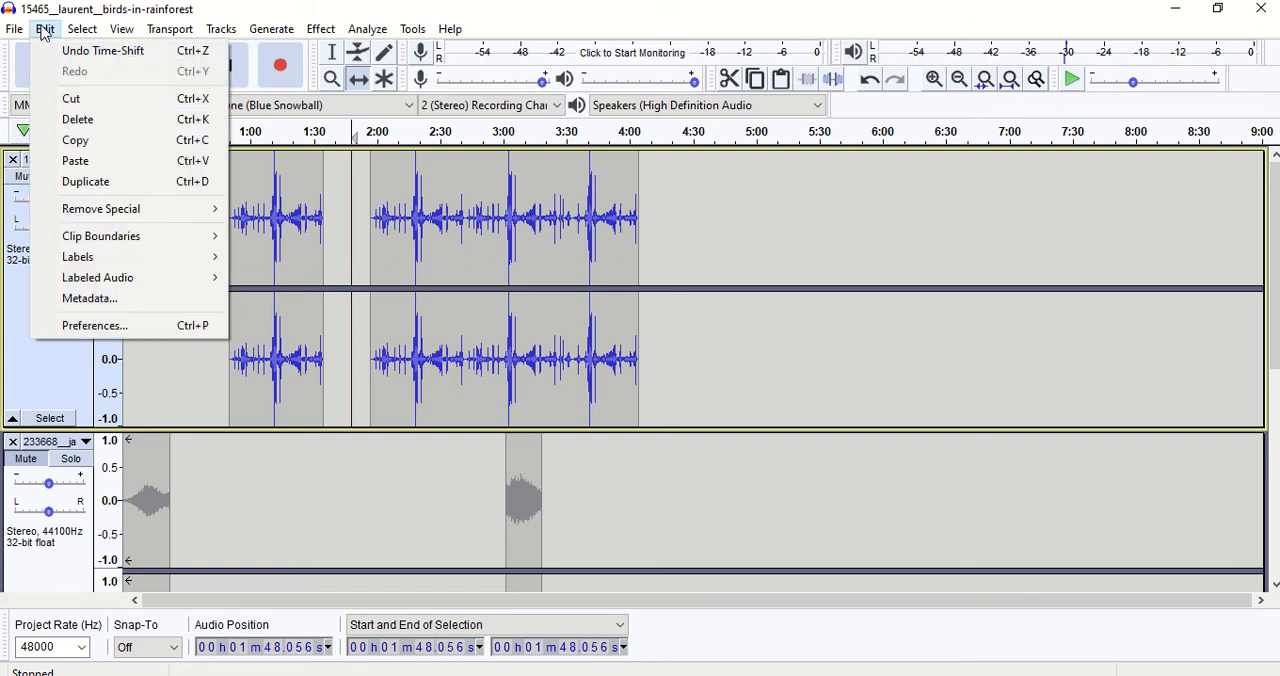
left_click(45, 32)
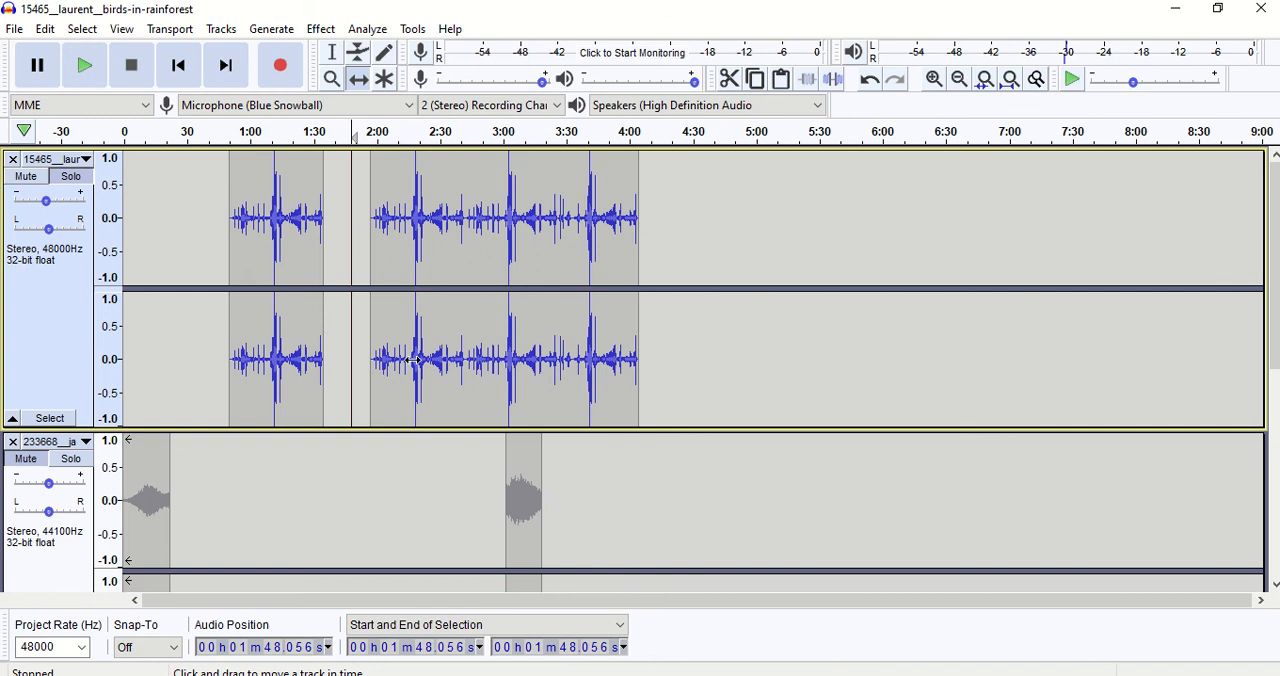